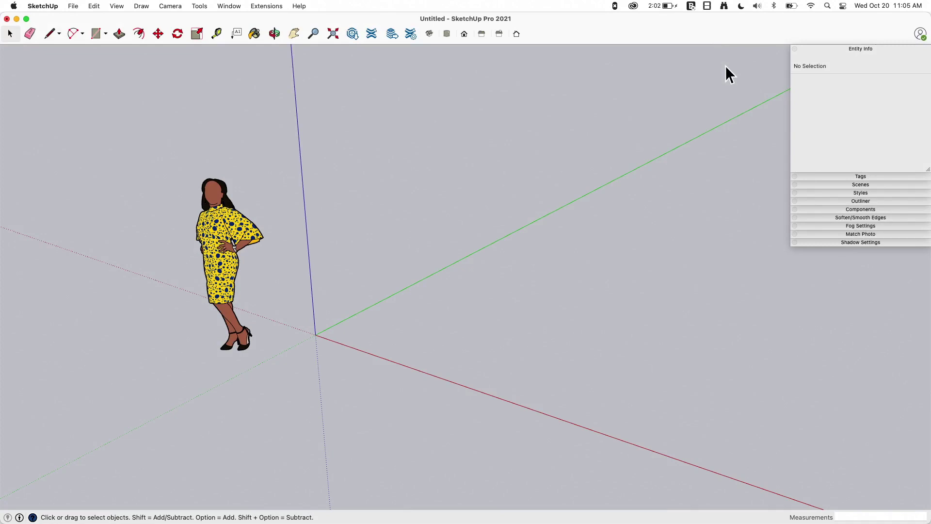
Step: Draw a closed six-sided outline on the ground beside the origin, with one inward corner and one slanted edge
{"action": "middle_click_drag", "start_coordinate": [604, 65], "coordinate": [113, 65]}
{"action": "left_click", "coordinate": [50, 33]}
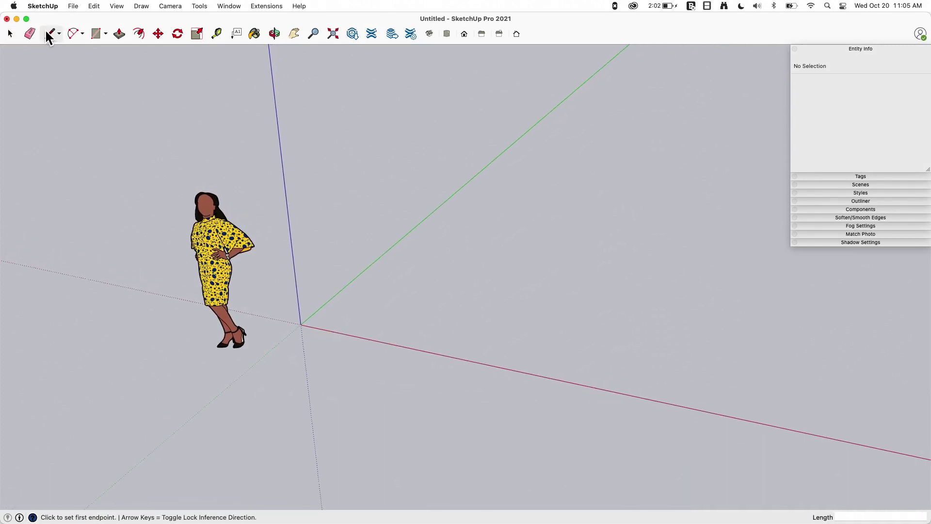
{"action": "mouse_move", "coordinate": [194, 160]}
{"action": "middle_mouse_down"}
{"action": "mouse_move", "coordinate": [307, 275]}
{"action": "mouse_move", "coordinate": [297, 346]}
{"action": "middle_mouse_up"}
{"action": "left_click", "coordinate": [295, 346]}
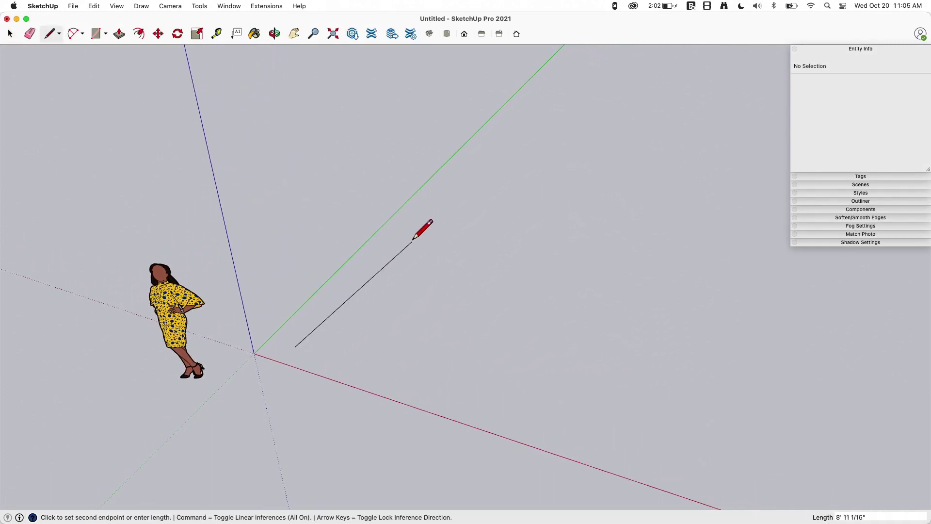
{"action": "left_click", "coordinate": [418, 218]}
{"action": "middle_click_drag", "start_coordinate": [417, 218], "coordinate": [512, 213]}
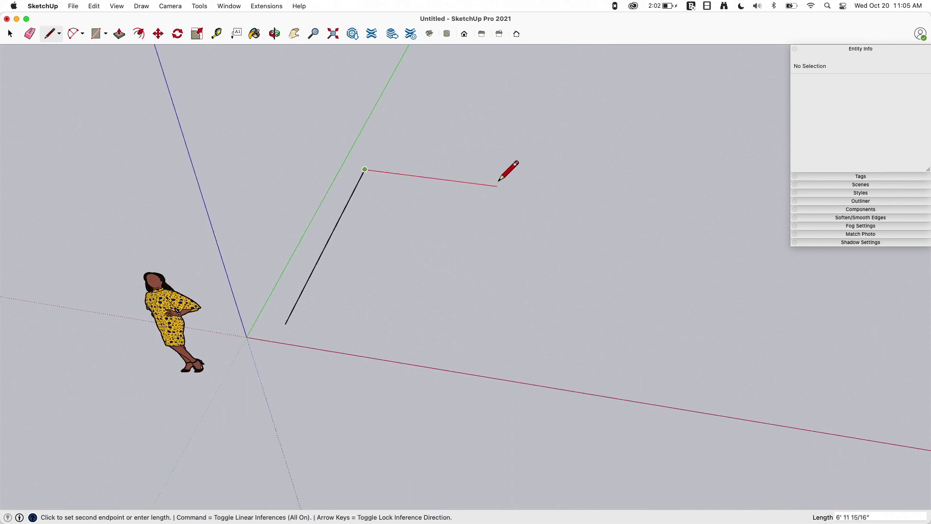
{"action": "left_click", "coordinate": [484, 259]}
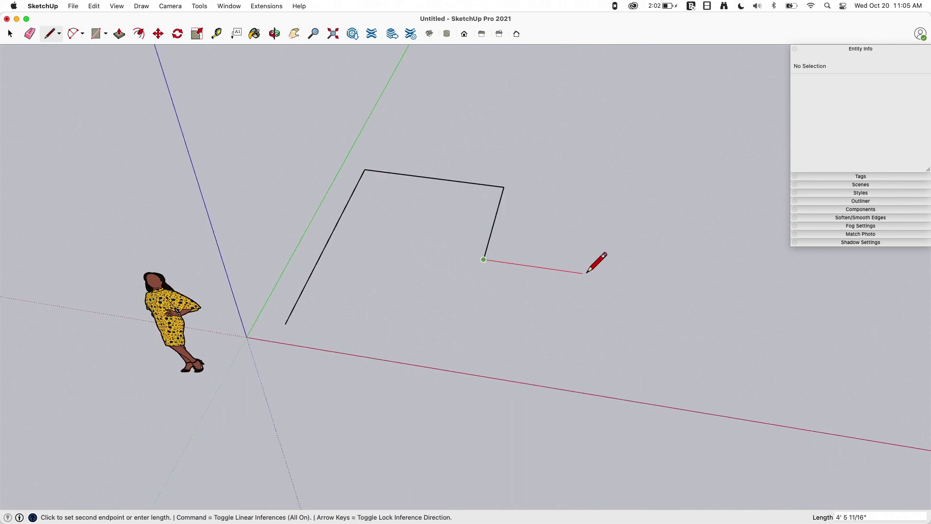
{"action": "left_click", "coordinate": [716, 292]}
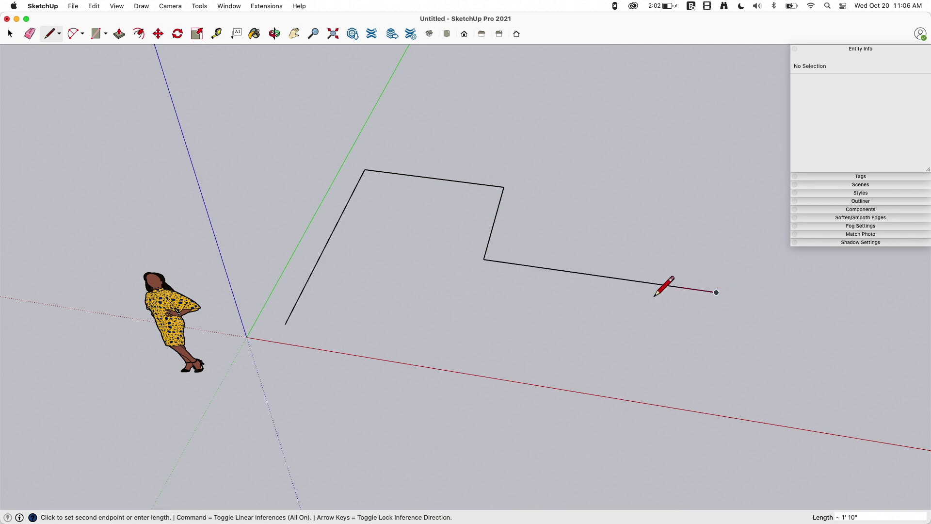
{"action": "left_click", "coordinate": [521, 362]}
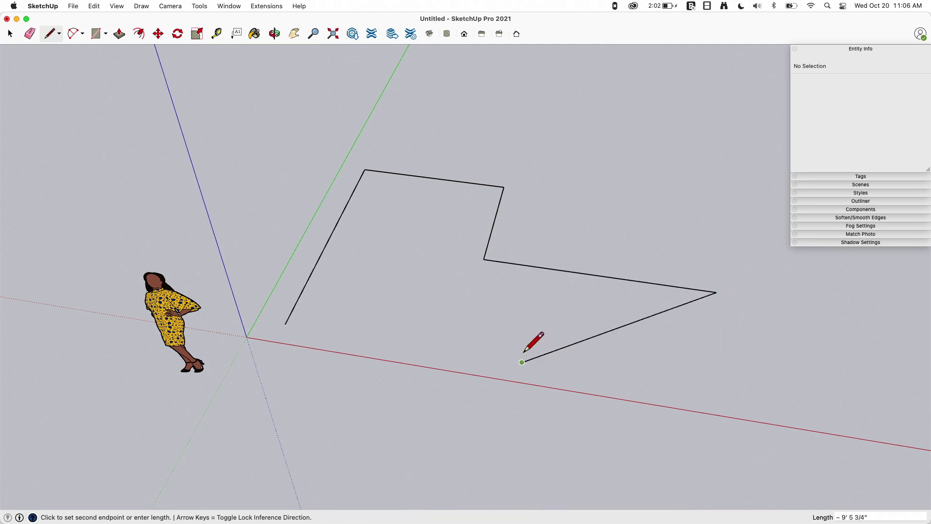
{"action": "left_click", "coordinate": [285, 324]}
{"action": "mouse_move", "coordinate": [286, 324]}
{"action": "middle_mouse_down"}
{"action": "mouse_move", "coordinate": [522, 195]}
{"action": "mouse_move", "coordinate": [539, 264]}
{"action": "mouse_move", "coordinate": [317, 172]}
{"action": "middle_mouse_up"}
{"action": "key", "text": "space"}
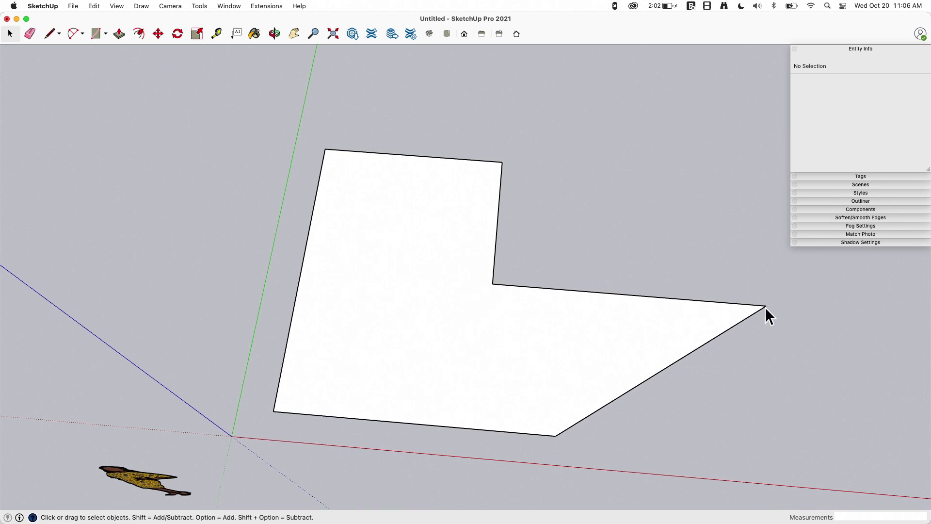
Step: Round the outline's far corner beside the green axis with a 2 Point Arc tangent to both edges, radius about 1' 6 1/4"
{"action": "middle_click_drag", "start_coordinate": [538, 429], "coordinate": [104, 43]}
{"action": "left_click", "coordinate": [73, 35]}
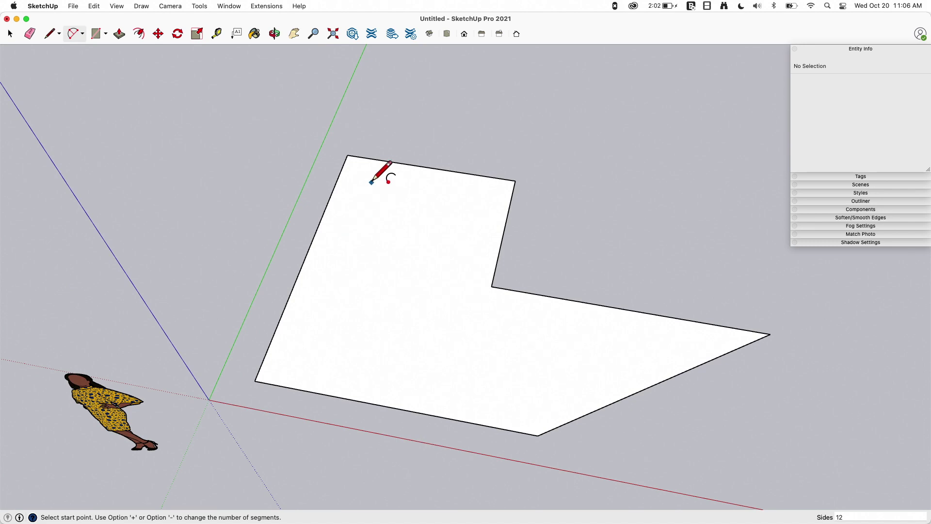
{"action": "scroll", "coordinate": [446, 139], "scroll_direction": "up", "scroll_amount": 3}
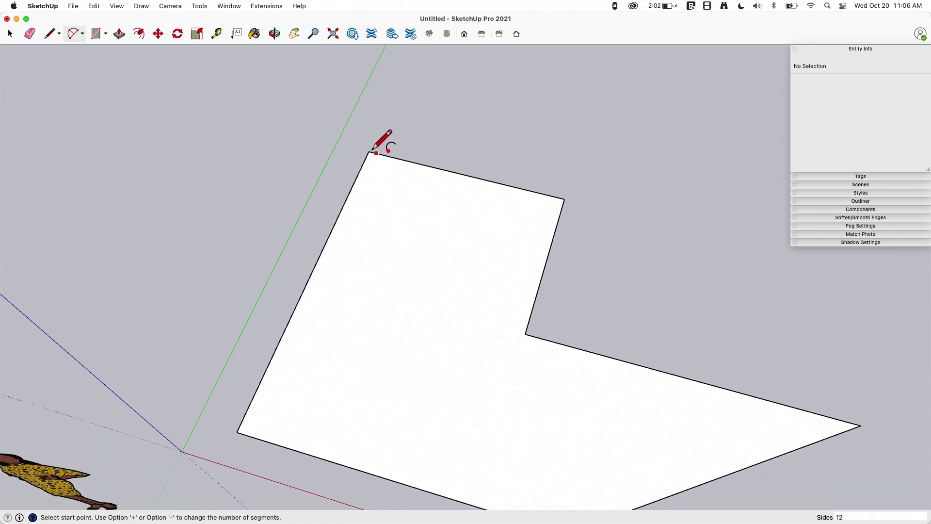
{"action": "left_click", "coordinate": [354, 183]}
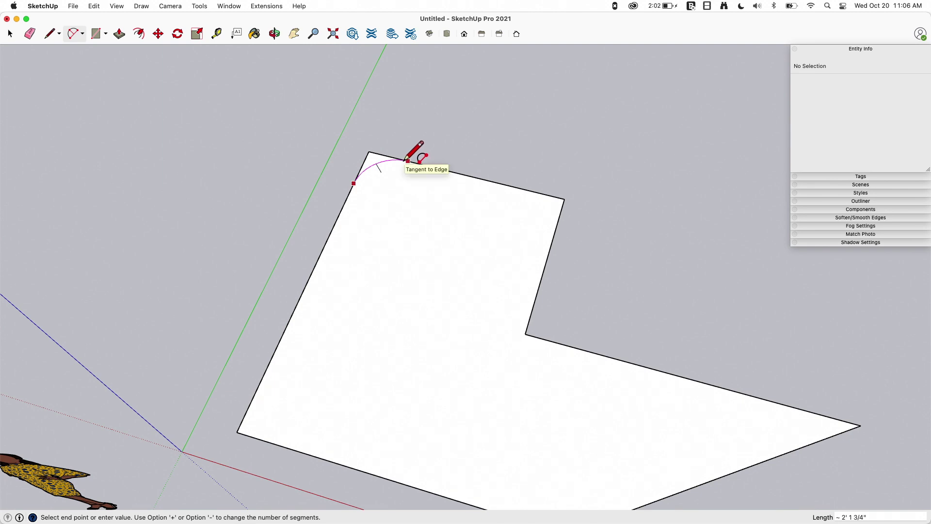
{"action": "scroll", "coordinate": [408, 160], "scroll_direction": "up", "scroll_amount": 3}
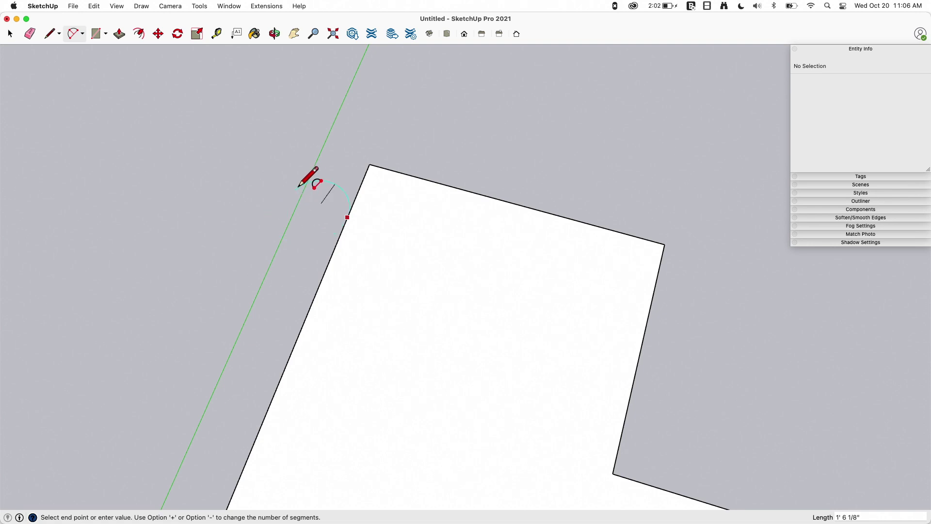
{"action": "left_click", "coordinate": [428, 180]}
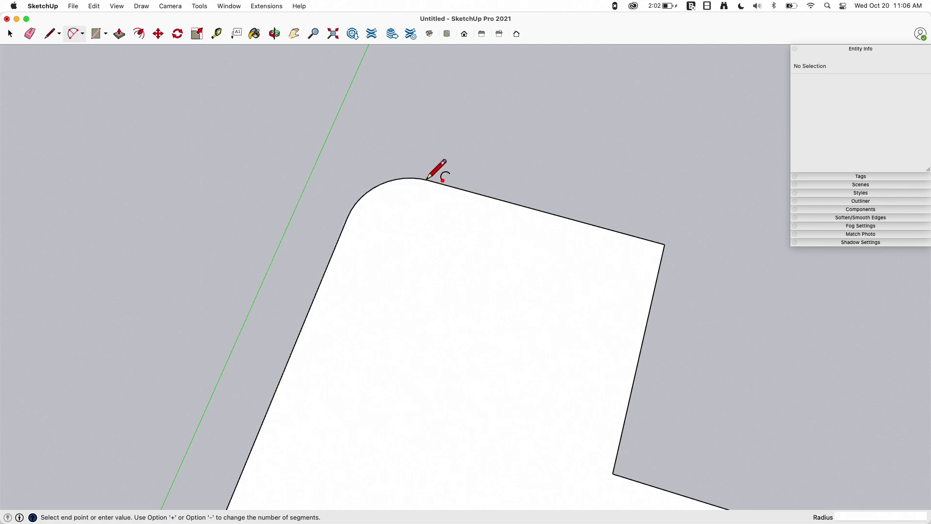
Step: Fillet the remaining five corners of the outline with the same radius as the first arc, including the inward corner
{"action": "scroll", "coordinate": [402, 227], "scroll_direction": "down", "scroll_amount": 2}
{"action": "scroll", "coordinate": [401, 228], "scroll_direction": "down", "scroll_amount": 3}
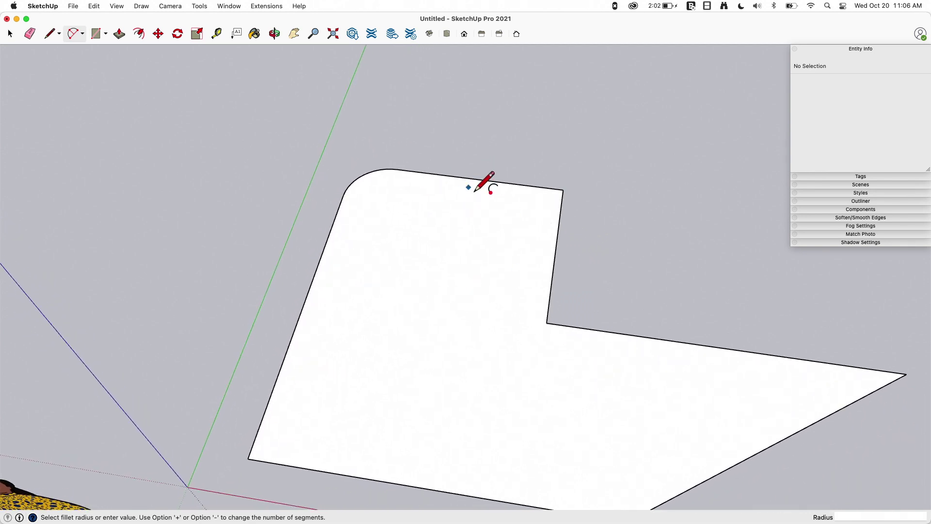
{"action": "middle_click_drag", "start_coordinate": [485, 182], "coordinate": [486, 193]}
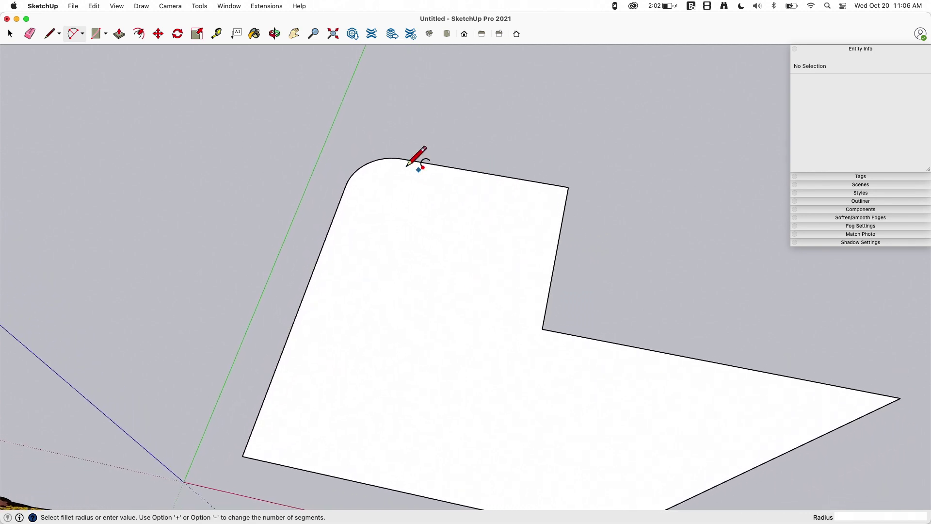
{"action": "middle_click_drag", "start_coordinate": [552, 235], "coordinate": [531, 217]}
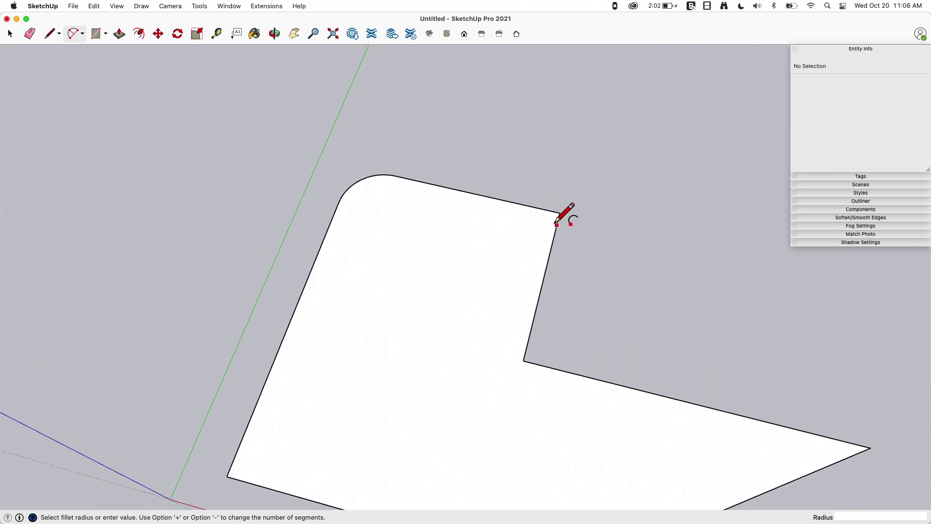
{"action": "middle_click_drag", "start_coordinate": [539, 256], "coordinate": [645, 245]}
{"action": "left_click", "coordinate": [543, 215]}
{"action": "left_click", "coordinate": [449, 300]}
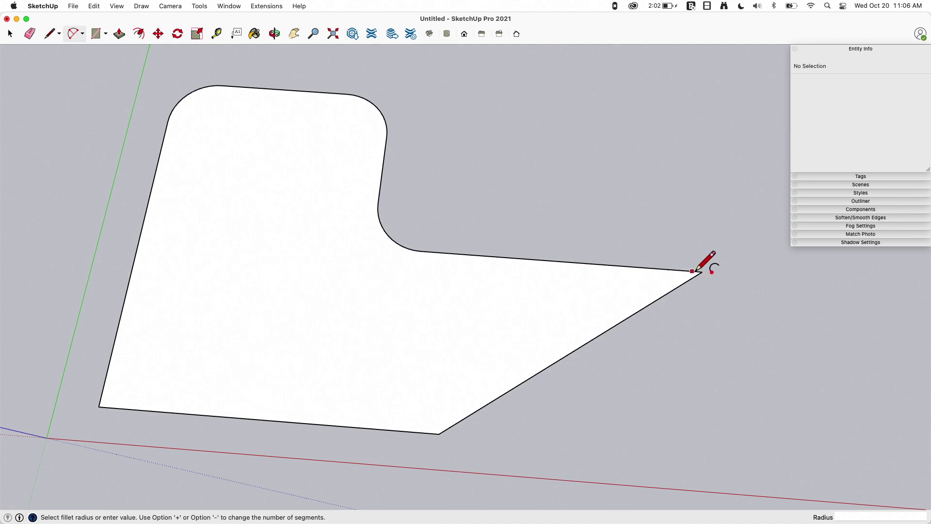
{"action": "left_click", "coordinate": [611, 312]}
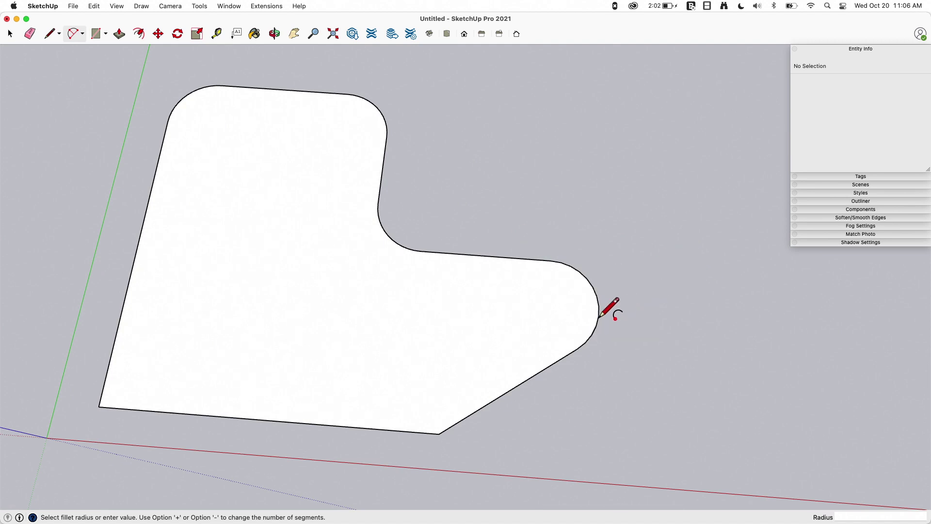
{"action": "middle_click_drag", "start_coordinate": [611, 312], "coordinate": [449, 388]}
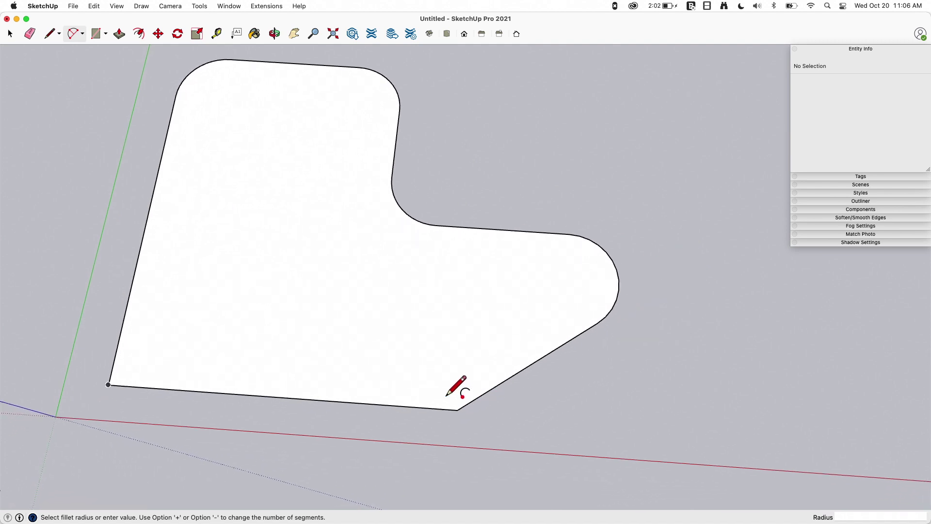
{"action": "left_click", "coordinate": [449, 391]}
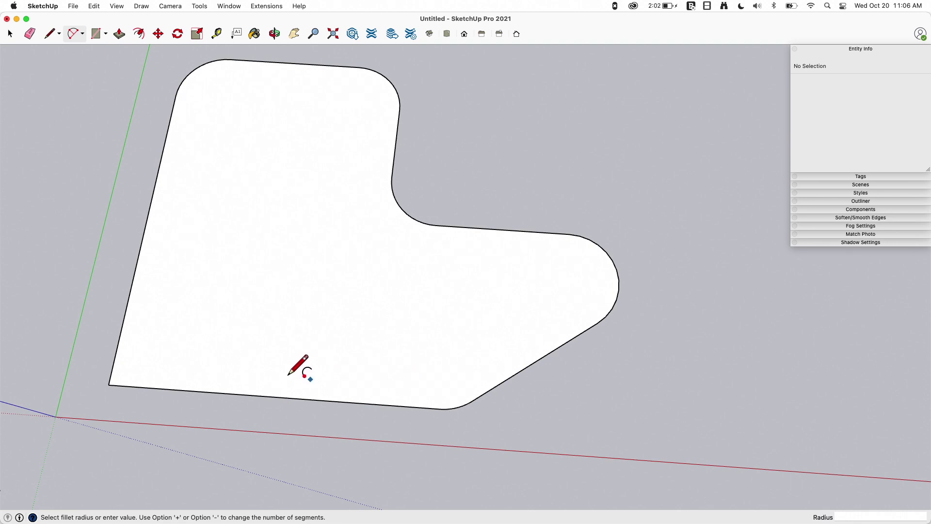
{"action": "left_click", "coordinate": [128, 374]}
Step: Check the radius of several corner arcs, including the wide pointed end and the shallow corner beside the slanted edge
{"action": "middle_click_drag", "start_coordinate": [229, 342], "coordinate": [476, 237]}
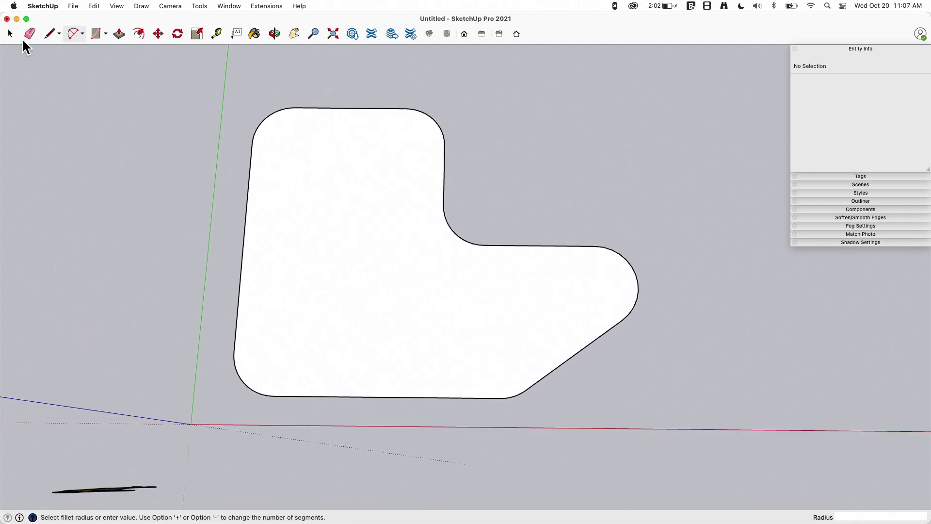
{"action": "left_click", "coordinate": [9, 34]}
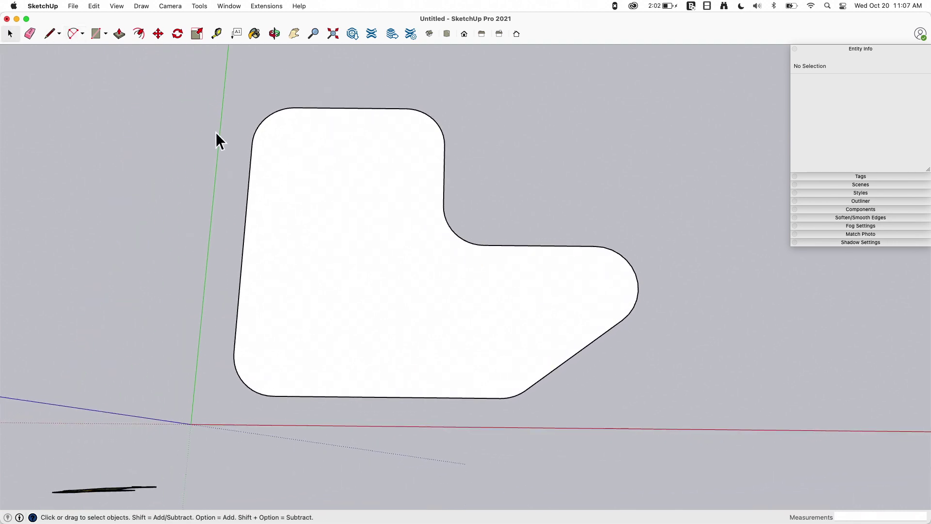
{"action": "left_click", "coordinate": [273, 114]}
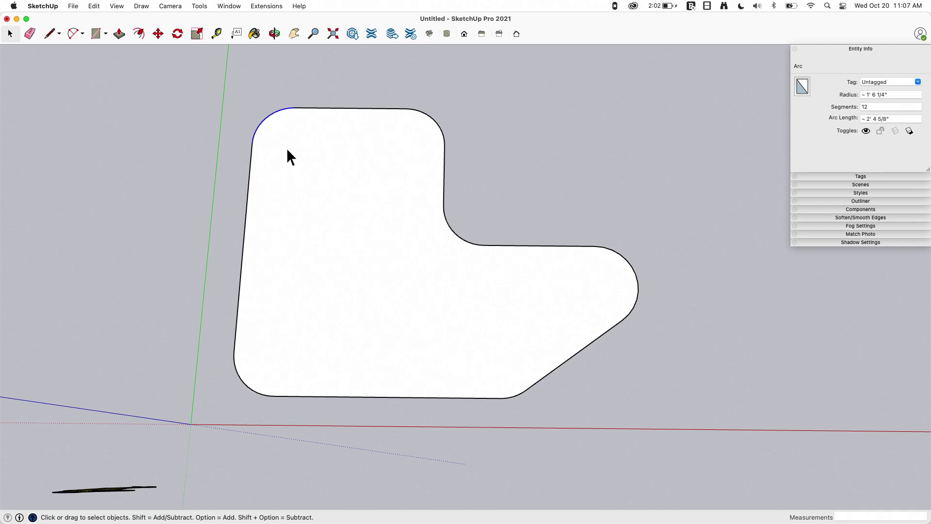
{"action": "scroll", "coordinate": [552, 233], "scroll_direction": "down", "scroll_amount": 1}
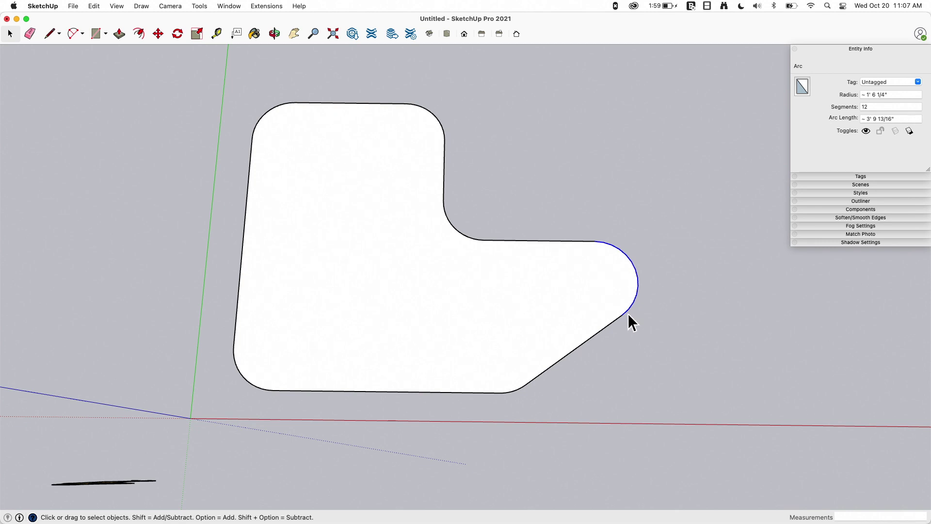
{"action": "left_click", "coordinate": [514, 394]}
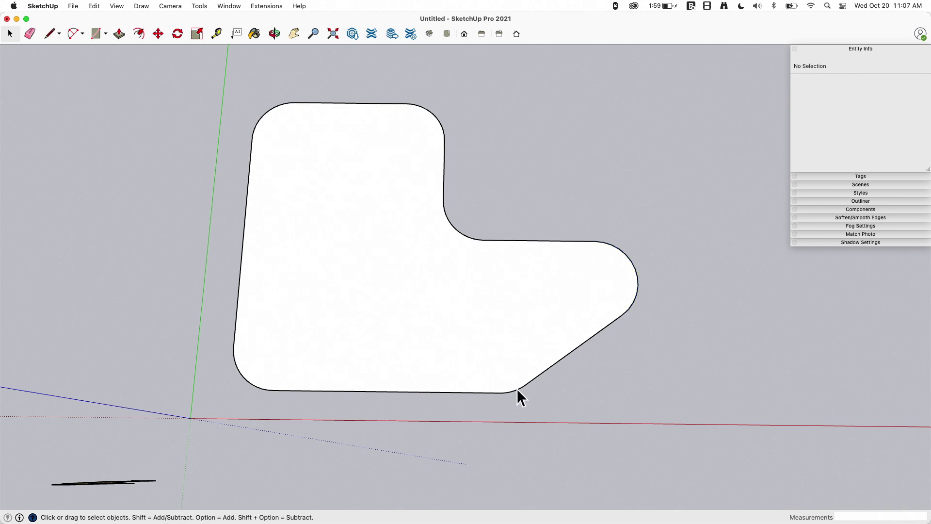
{"action": "left_click", "coordinate": [514, 392]}
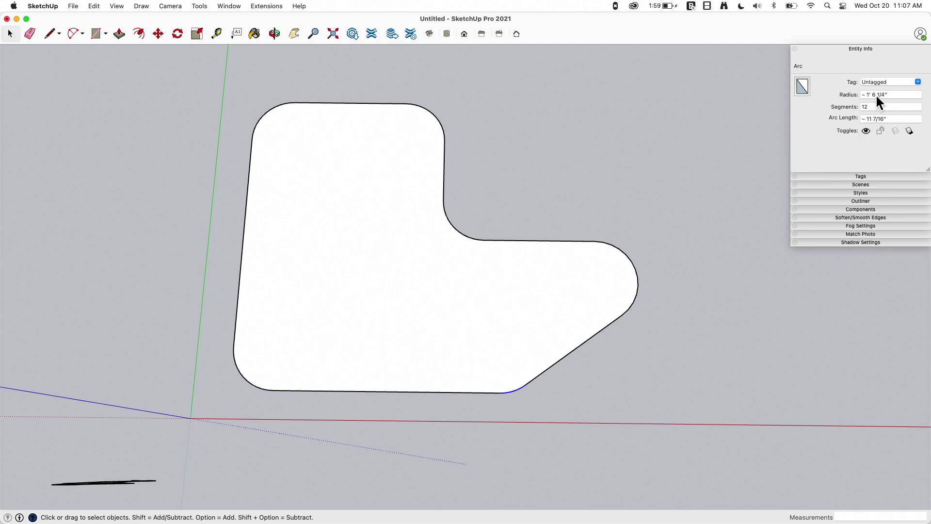
{"action": "middle_click_drag", "start_coordinate": [527, 293], "coordinate": [319, 144]}
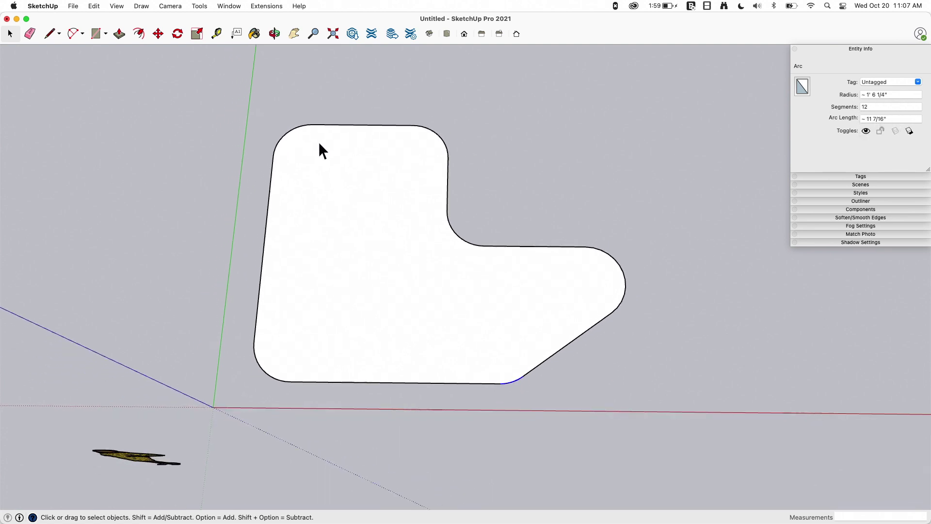
{"action": "middle_click_drag", "start_coordinate": [289, 193], "coordinate": [354, 146]}
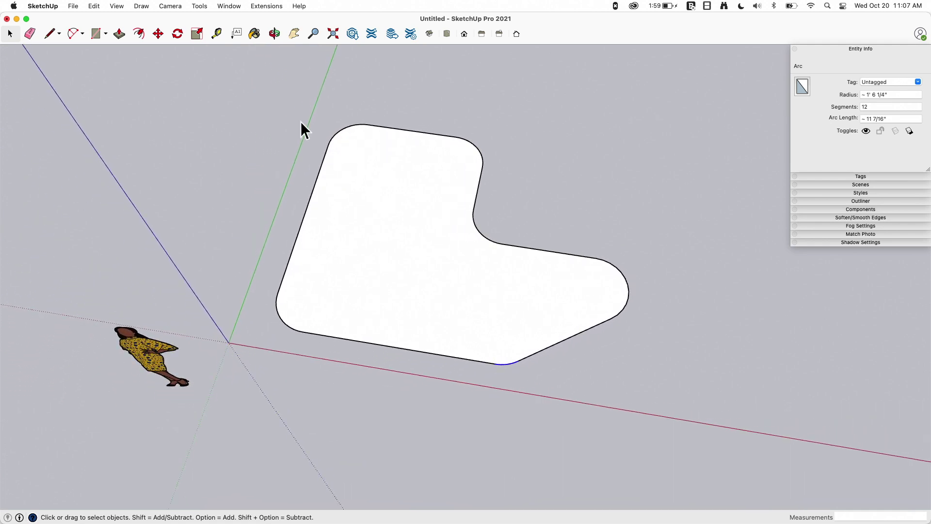
{"action": "middle_click_drag", "start_coordinate": [304, 129], "coordinate": [84, 21]}
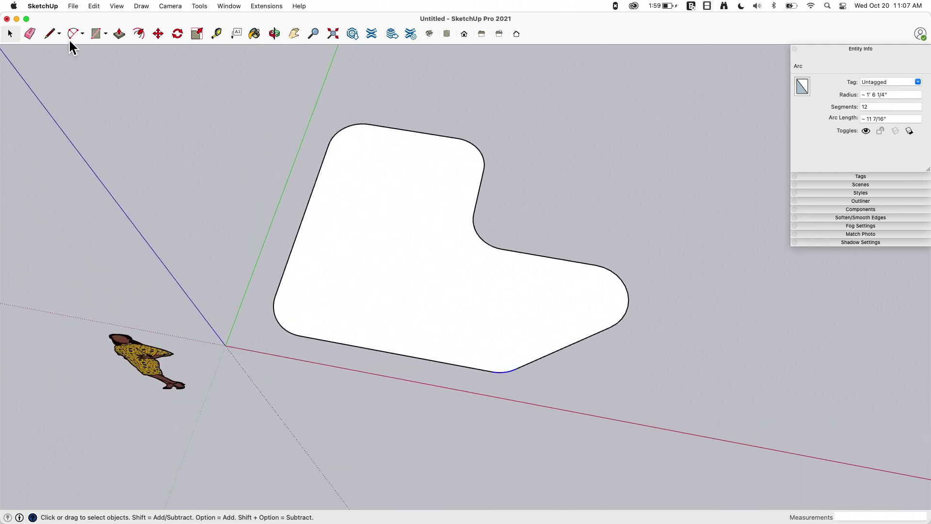
{"action": "middle_click_drag", "start_coordinate": [427, 122], "coordinate": [333, 133]}
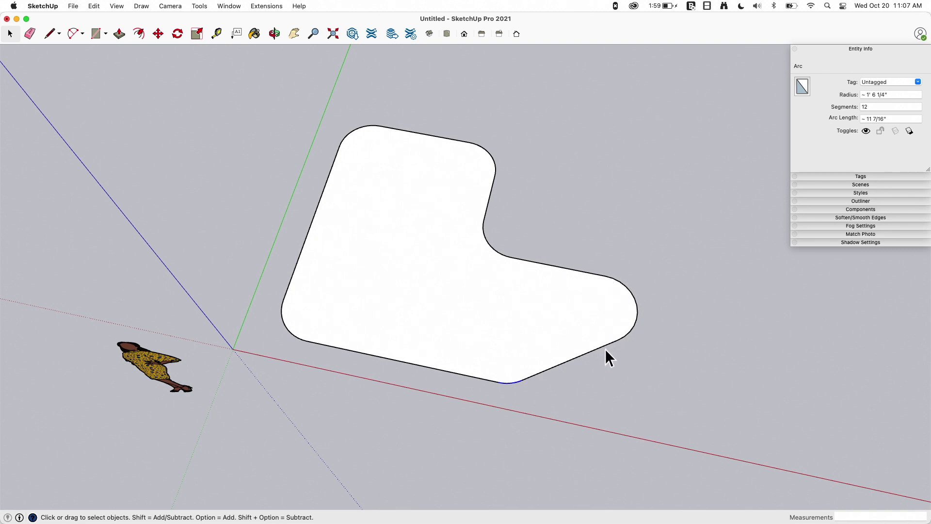
{"action": "middle_click_drag", "start_coordinate": [511, 342], "coordinate": [428, 177]}
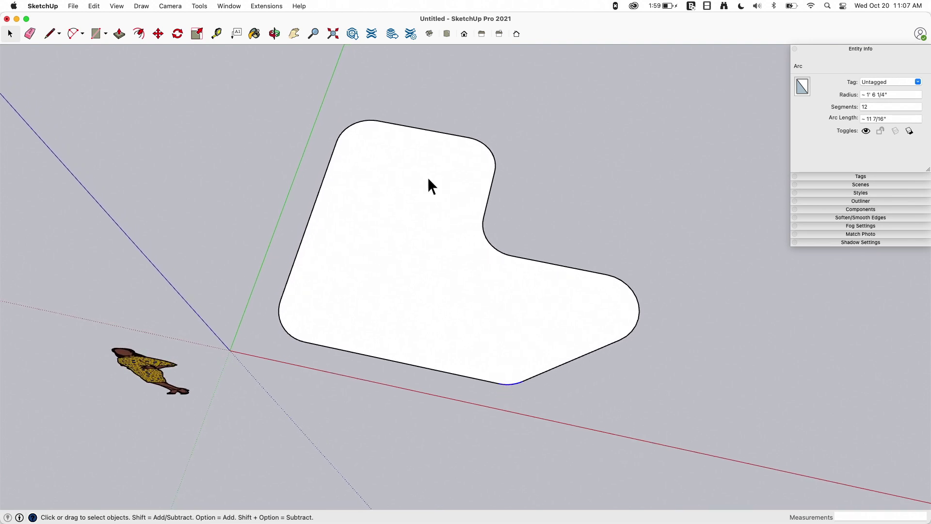
{"action": "middle_click_drag", "start_coordinate": [330, 127], "coordinate": [548, 385]}
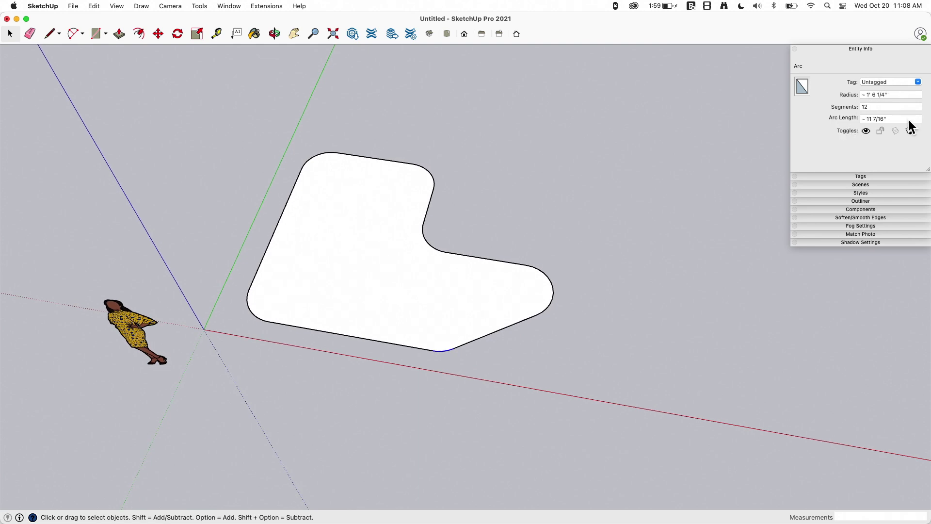
Step: Copy the rounded face together with its edges about 17' 4" along the red axis
{"action": "left_click", "coordinate": [380, 289]}
{"action": "key", "text": "m"}
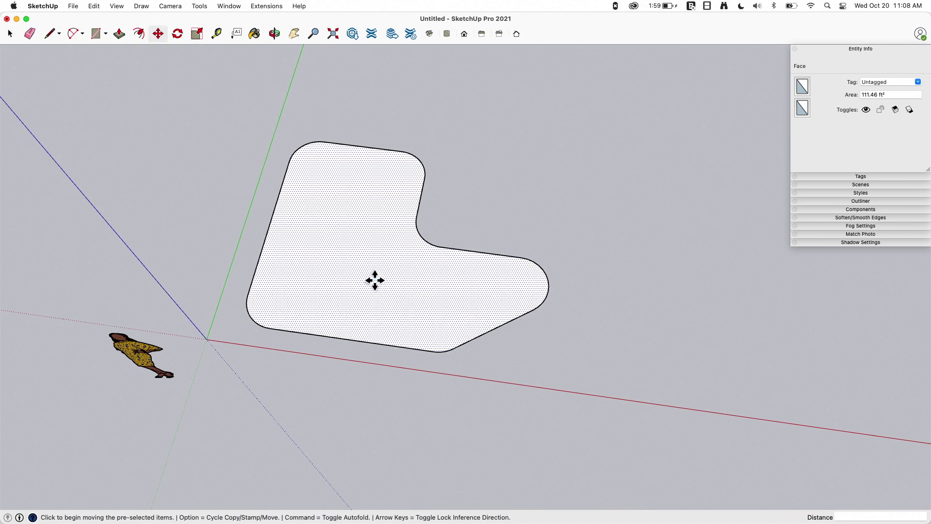
{"action": "key", "text": "alt"}
{"action": "left_click", "coordinate": [376, 281]}
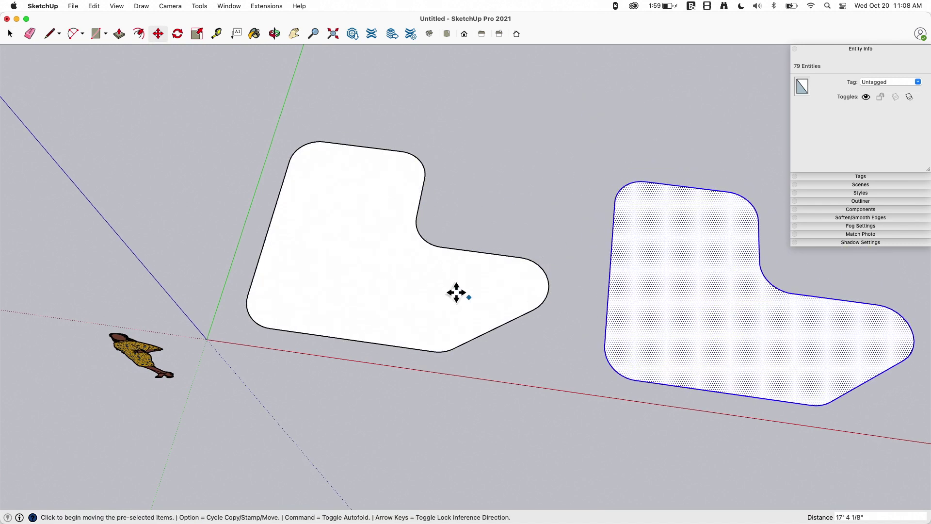
Step: Push/Pull the original rounded face near the origin upward by about 1' 6 7/16"
{"action": "key", "text": "space"}
{"action": "middle_click_drag", "start_coordinate": [456, 292], "coordinate": [435, 197]}
{"action": "left_click", "coordinate": [431, 190]}
{"action": "key", "text": "p"}
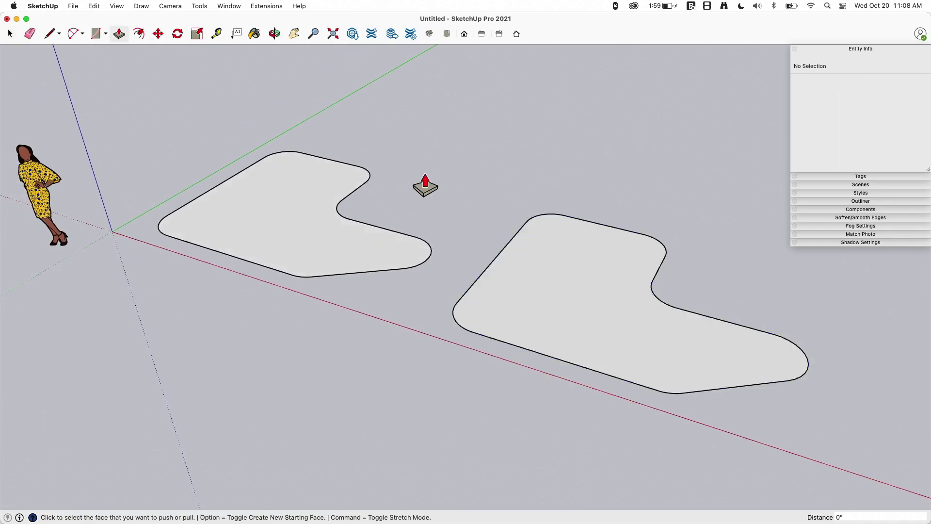
{"action": "left_click", "coordinate": [258, 222]}
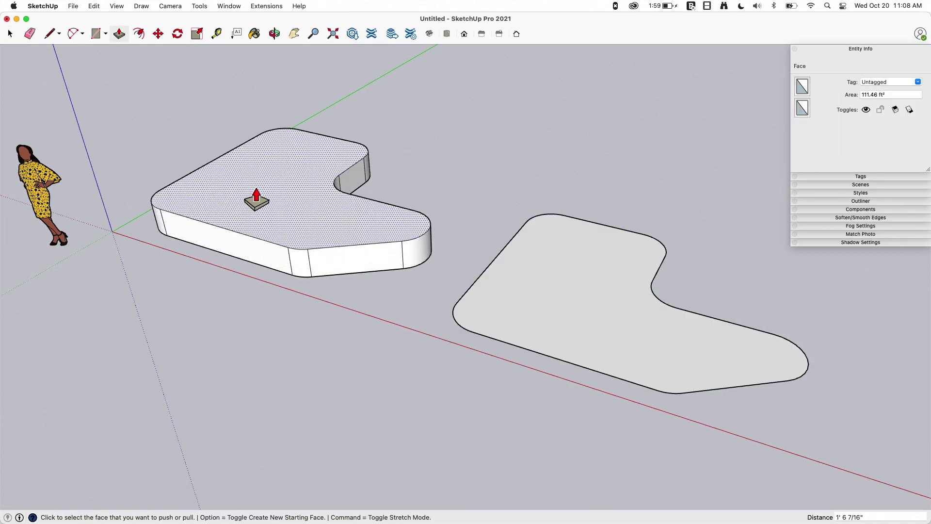
Step: Set the original solid's thickness to 1' and Push/Pull the copied face up by 1' to match
{"action": "left_click", "coordinate": [257, 200]}
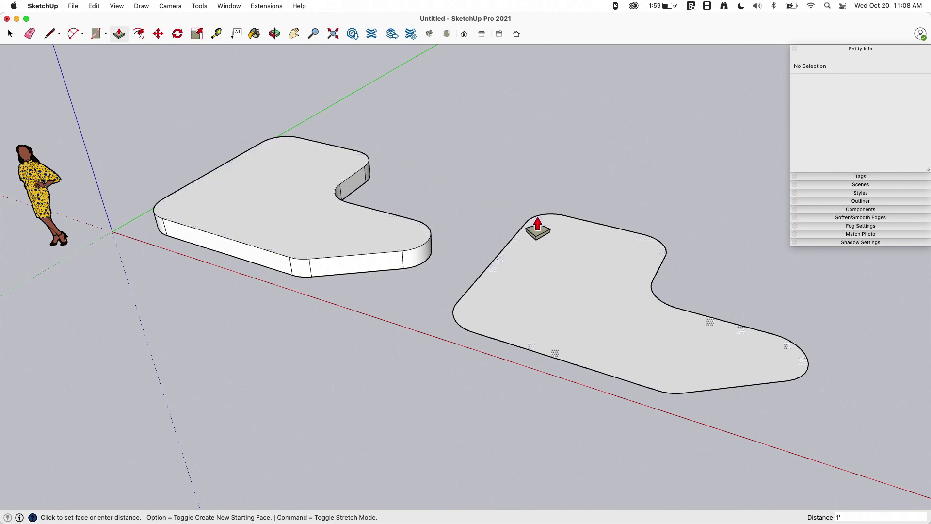
{"action": "left_click", "coordinate": [538, 228]}
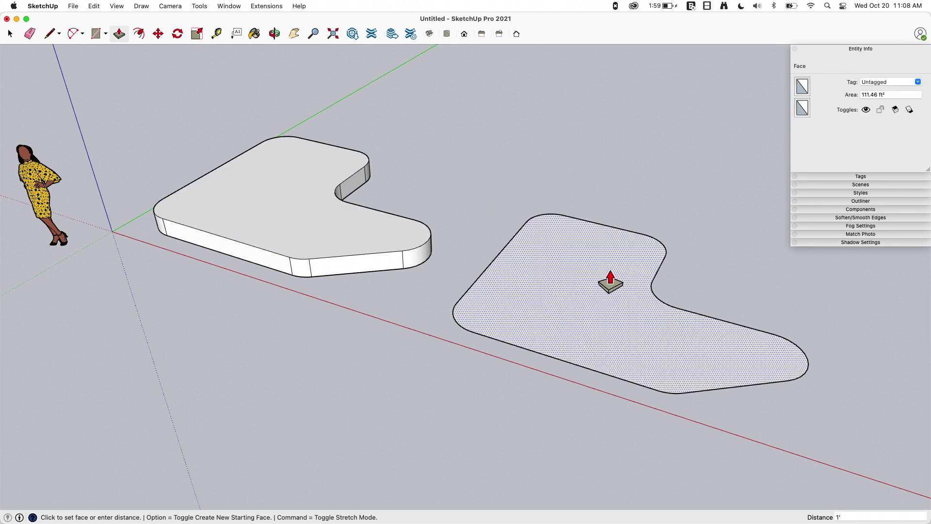
{"action": "type", "text": "1'"}
{"action": "key", "text": "Return"}
{"action": "middle_click_drag", "start_coordinate": [366, 262], "coordinate": [322, 196]}
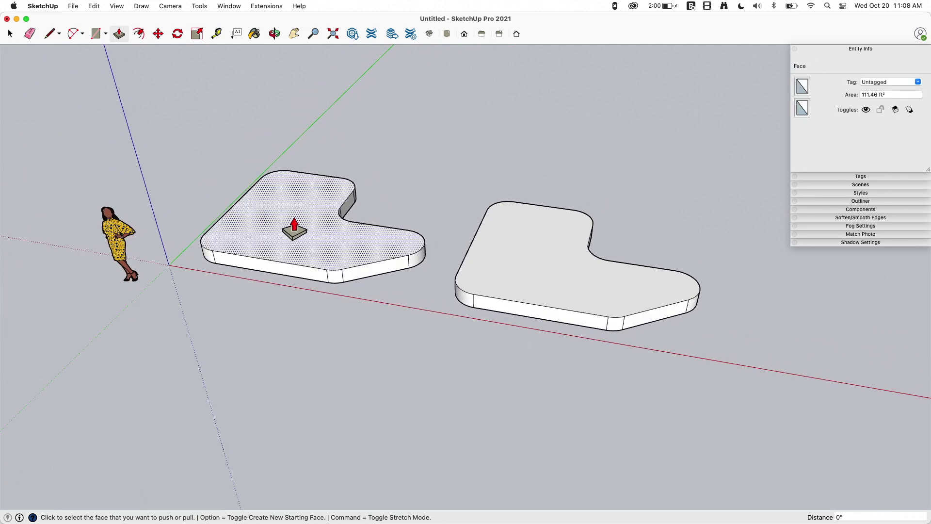
{"action": "scroll", "coordinate": [247, 183], "scroll_direction": "down", "scroll_amount": 1}
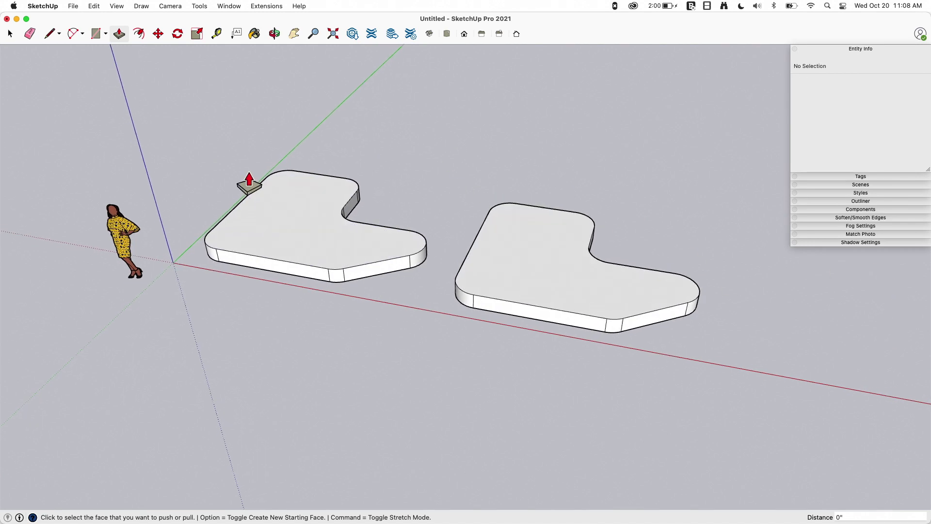
Step: Push/Pull the original solid's top face up repeatedly with a new starting face, stacking it into five 1' layers
{"action": "left_click", "coordinate": [266, 204]}
{"action": "key", "text": "Escape"}
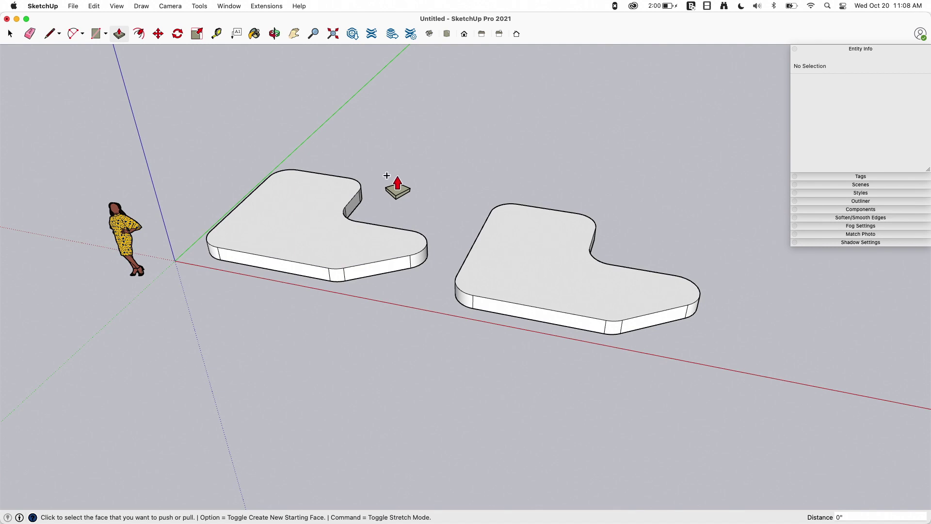
{"action": "scroll", "coordinate": [387, 167], "scroll_direction": "up", "scroll_amount": 3}
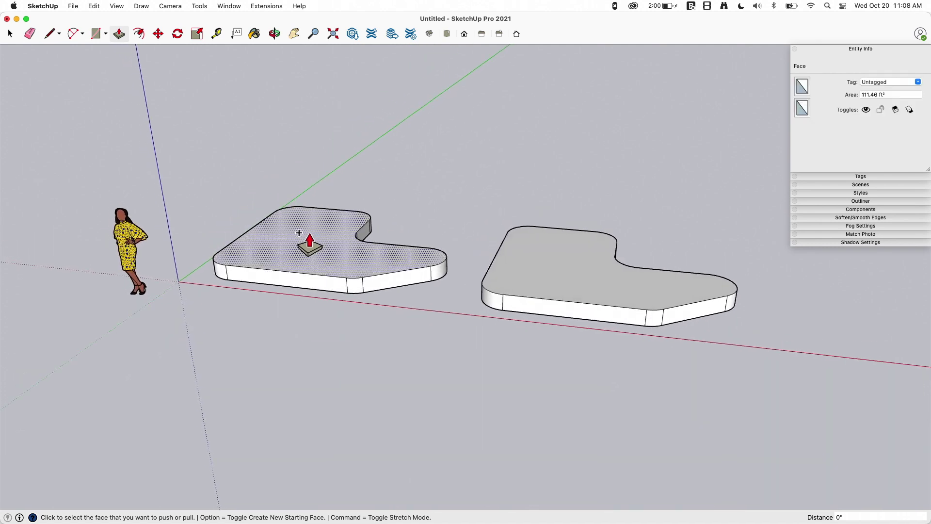
{"action": "left_click", "coordinate": [298, 205]}
{"action": "left_click", "coordinate": [292, 193]}
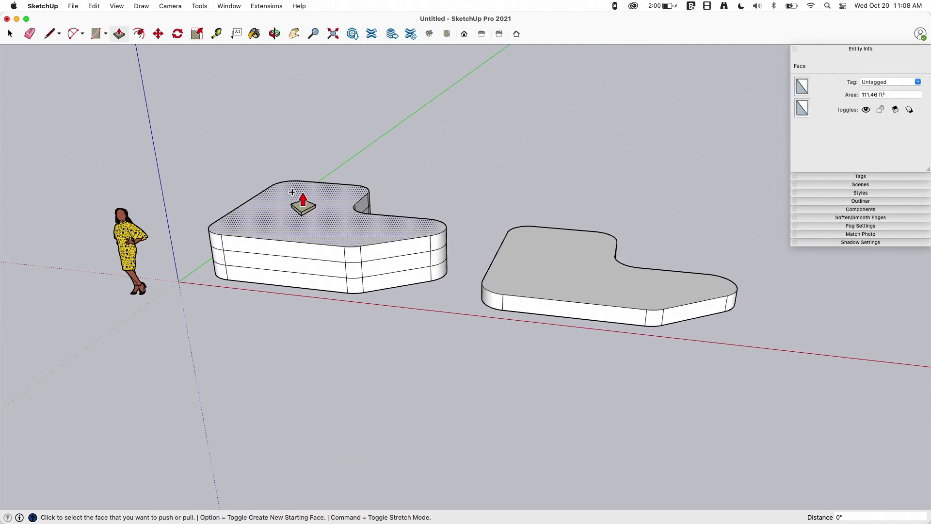
{"action": "left_click", "coordinate": [272, 153]}
Step: Push/Pull the copied solid's top face up repeatedly with a new starting face, stacking it into four 1' layers
{"action": "middle_click_drag", "start_coordinate": [272, 154], "coordinate": [543, 265]}
{"action": "double_click", "coordinate": [542, 265]}
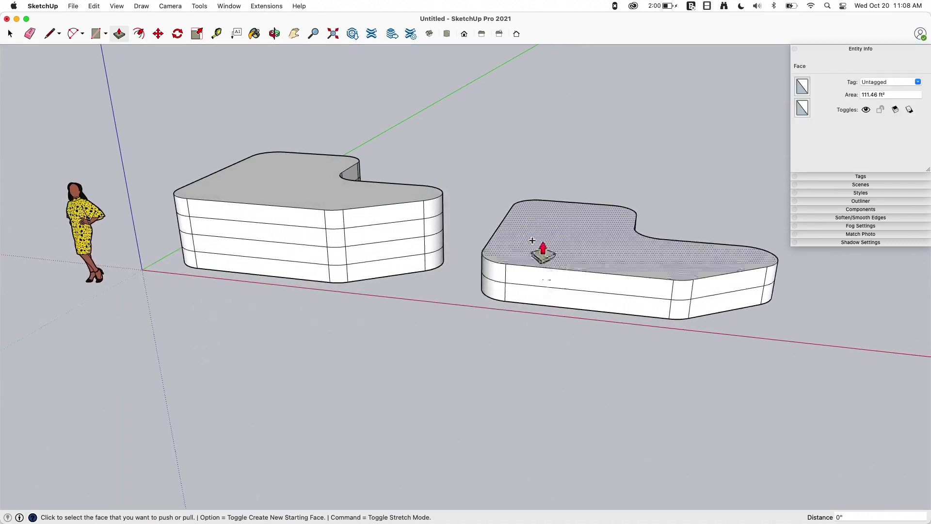
{"action": "left_click", "coordinate": [526, 216]}
Step: Try to select only the middle layer's faces and edges around the five-layer solid
{"action": "middle_click_drag", "start_coordinate": [305, 210], "coordinate": [193, 168]}
{"action": "middle_click_drag", "start_coordinate": [88, 184], "coordinate": [287, 81]}
{"action": "key", "text": "space"}
{"action": "middle_click_drag", "start_coordinate": [260, 149], "coordinate": [241, 180]}
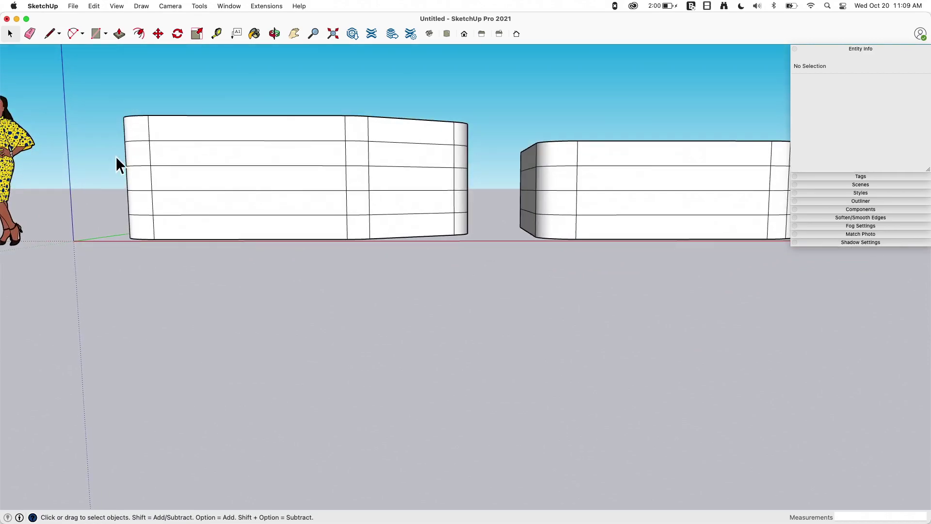
{"action": "left_click_drag", "start_coordinate": [481, 194], "coordinate": [487, 197]}
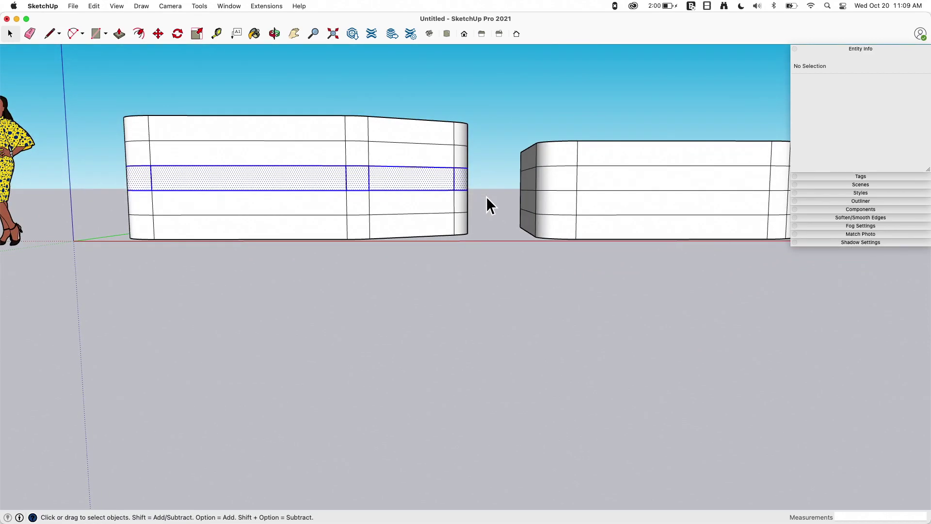
{"action": "middle_click_drag", "start_coordinate": [487, 196], "coordinate": [386, 212]}
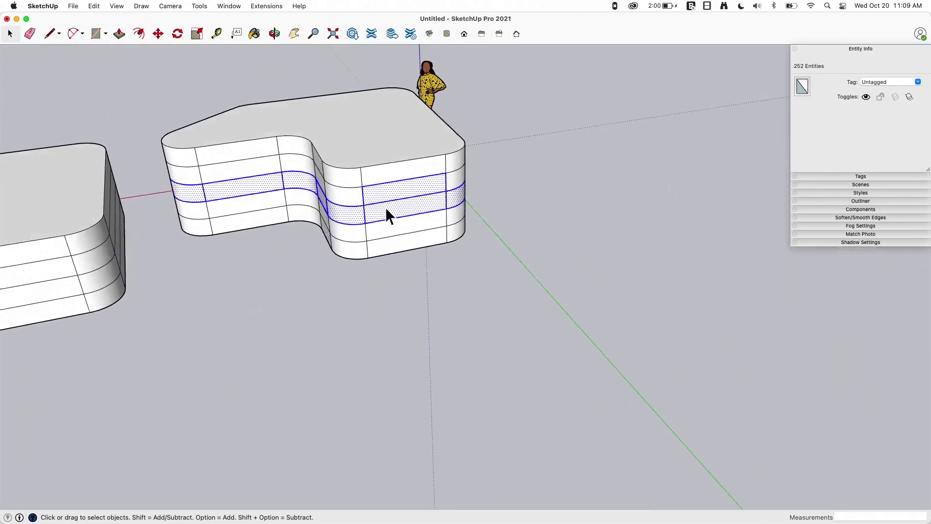
Step: Try to remove the extra flat face above the middle band from the selection
{"action": "scroll", "coordinate": [342, 188], "scroll_direction": "up", "scroll_amount": 5}
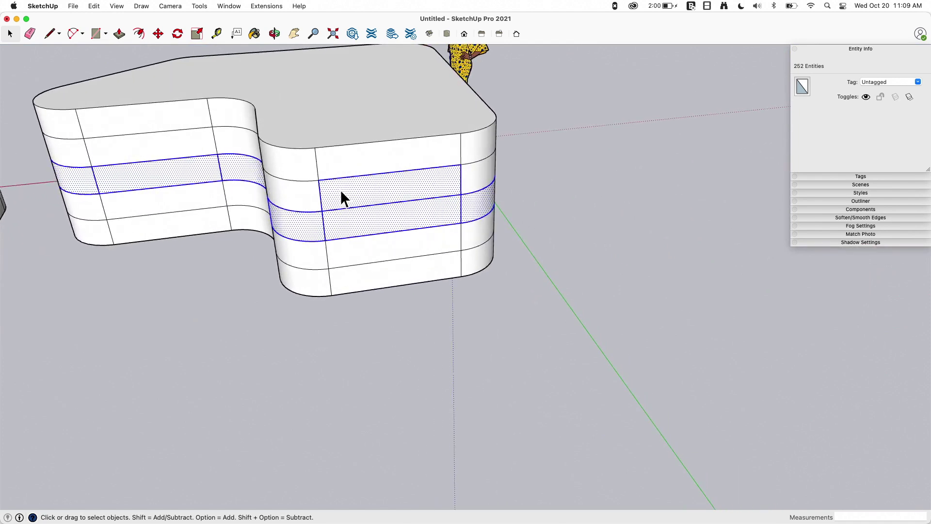
{"action": "left_click", "coordinate": [341, 192], "text": "shift"}
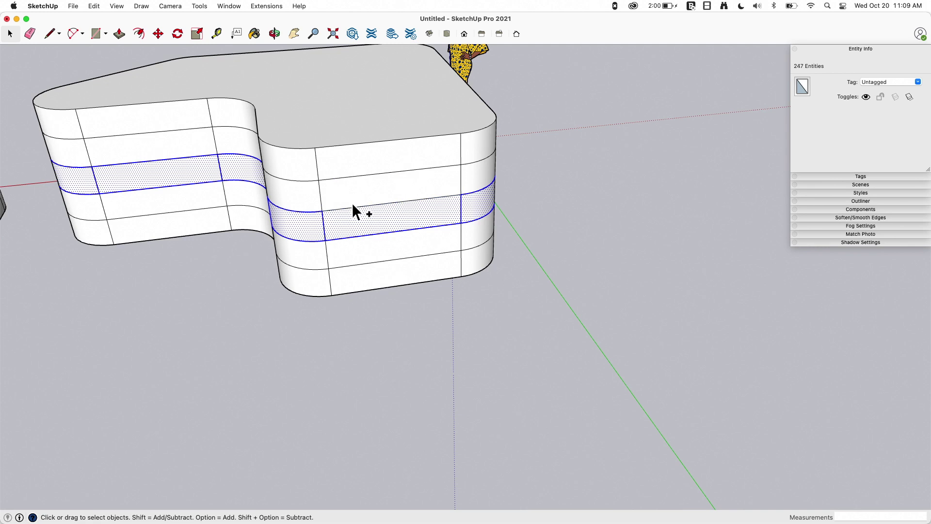
{"action": "double_click", "coordinate": [353, 206], "text": "shift"}
{"action": "left_click", "coordinate": [353, 208], "text": "shift"}
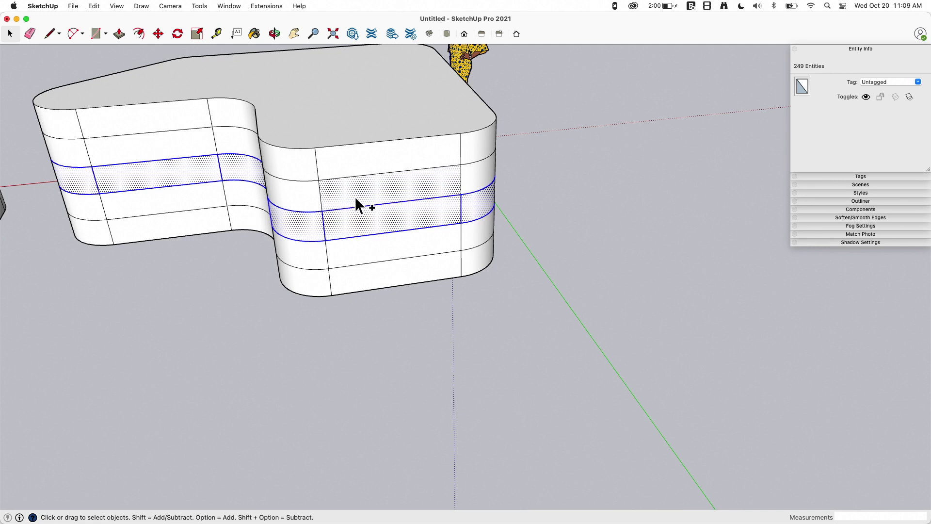
{"action": "left_click", "coordinate": [355, 194]}
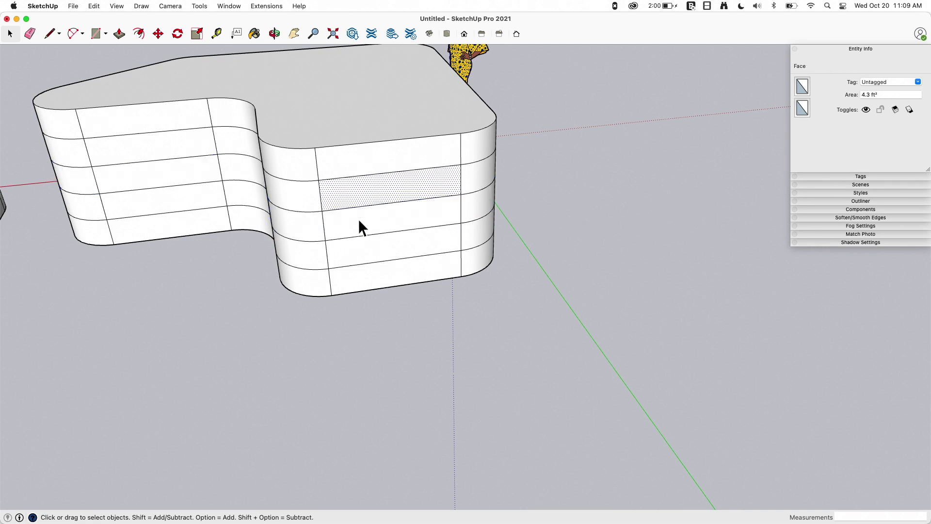
Step: Select the five-layer solid's middle band and scale it about its center to about 0.91 along red and 0.82 along green
{"action": "middle_click_drag", "start_coordinate": [359, 222], "coordinate": [245, 222]}
{"action": "left_click_drag", "start_coordinate": [245, 223], "coordinate": [434, 243]}
{"action": "middle_click_drag", "start_coordinate": [379, 240], "coordinate": [407, 275]}
{"action": "key", "text": "s"}
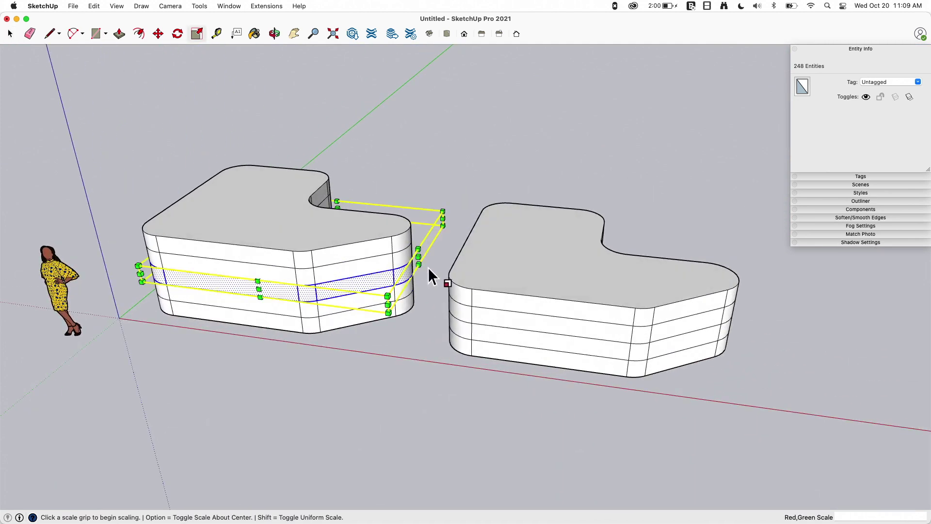
{"action": "left_click", "coordinate": [419, 257]}
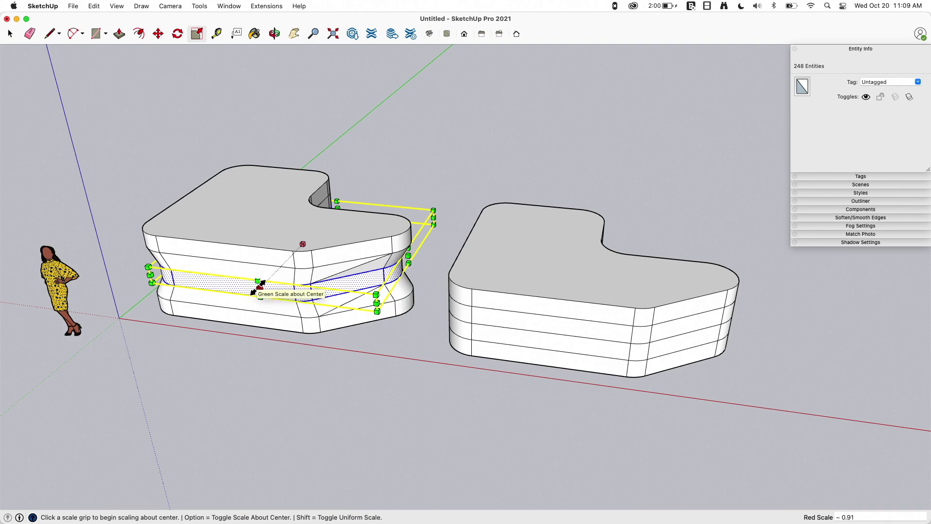
{"action": "left_click", "coordinate": [260, 287]}
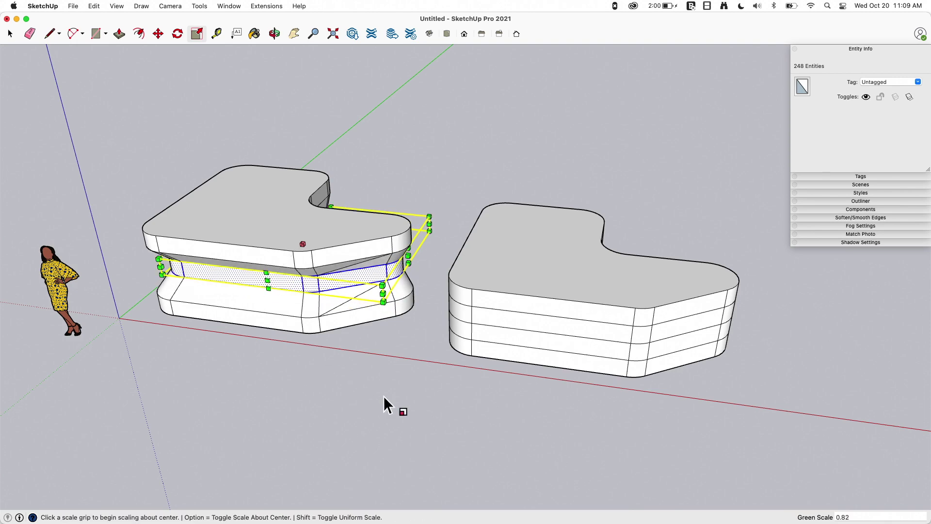
{"action": "key", "text": "space"}
{"action": "left_click", "coordinate": [383, 396]}
{"action": "middle_click_drag", "start_coordinate": [383, 396], "coordinate": [317, 233]}
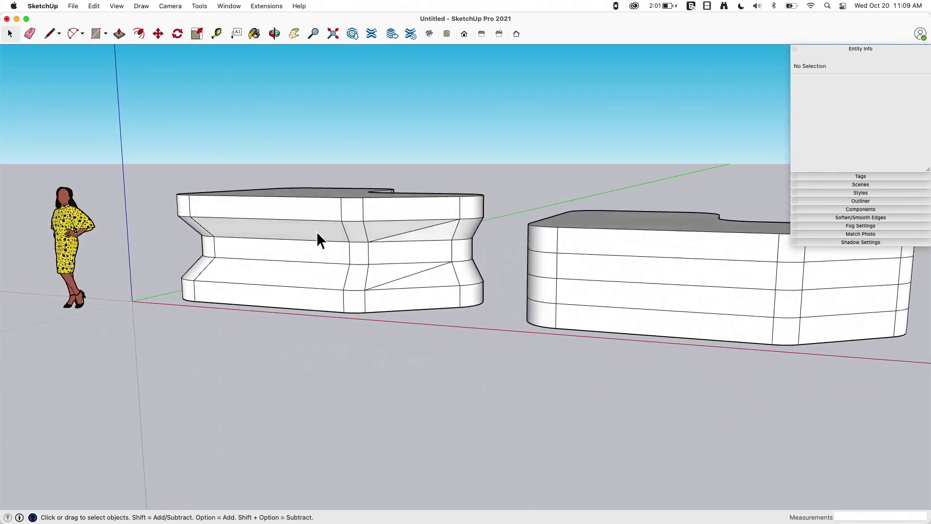
Step: Offset the original solid's top outline inward by about 1' 1 5/8" and repeat that offset twice on the inner faces
{"action": "middle_click_drag", "start_coordinate": [483, 252], "coordinate": [167, 54]}
{"action": "scroll", "coordinate": [368, 289], "scroll_direction": "up", "scroll_amount": 3}
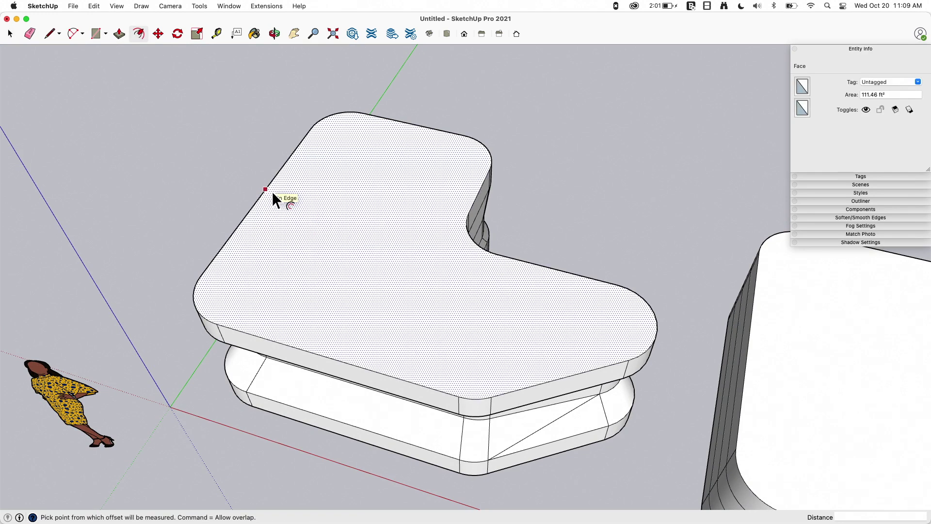
{"action": "left_click", "coordinate": [272, 192]}
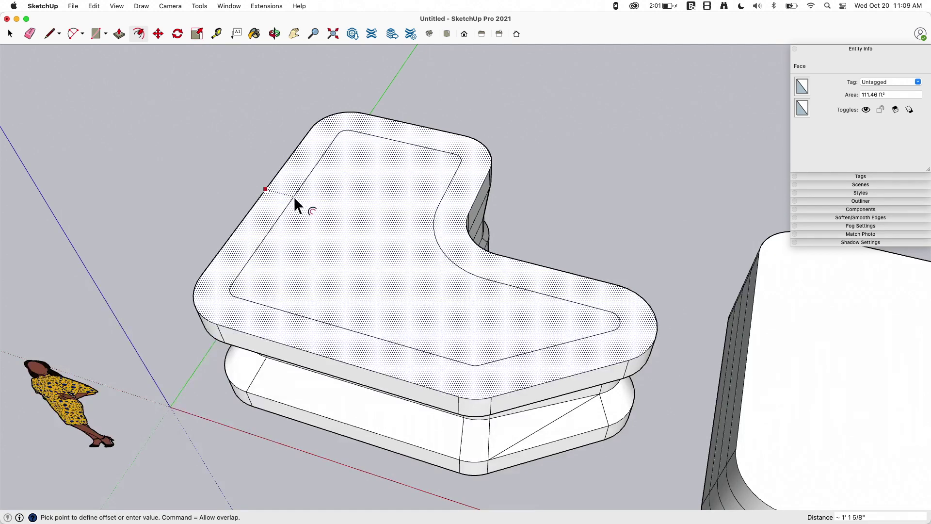
{"action": "left_click", "coordinate": [293, 197]}
{"action": "middle_click_drag", "start_coordinate": [478, 322], "coordinate": [313, 229]}
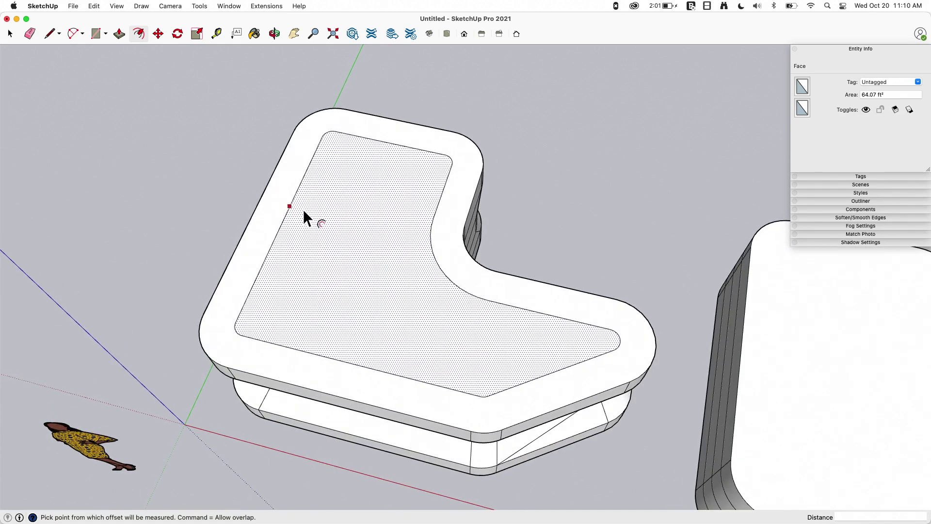
{"action": "double_click", "coordinate": [304, 209]}
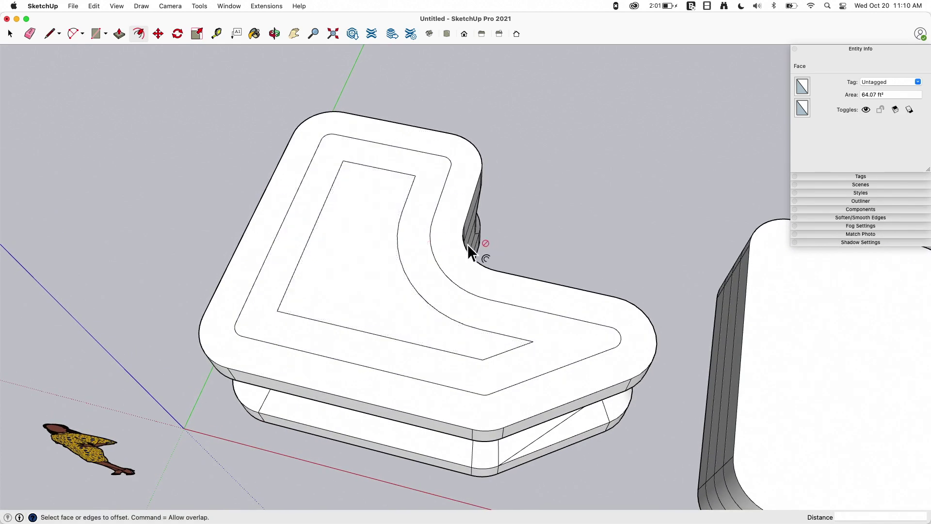
{"action": "left_click", "coordinate": [319, 240]}
{"action": "double_click", "coordinate": [317, 238]}
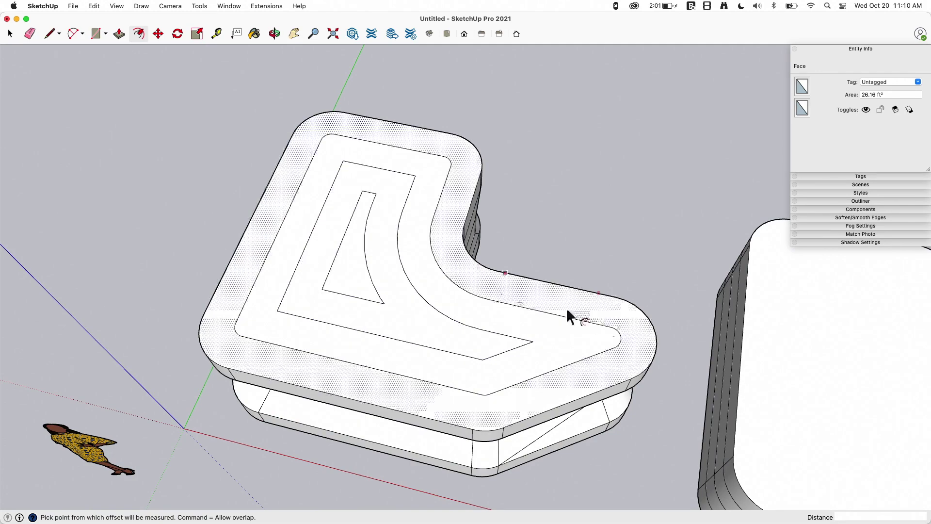
{"action": "scroll", "coordinate": [315, 299], "scroll_direction": "up", "scroll_amount": 3}
{"action": "scroll", "coordinate": [216, 374], "scroll_direction": "down", "scroll_amount": 3}
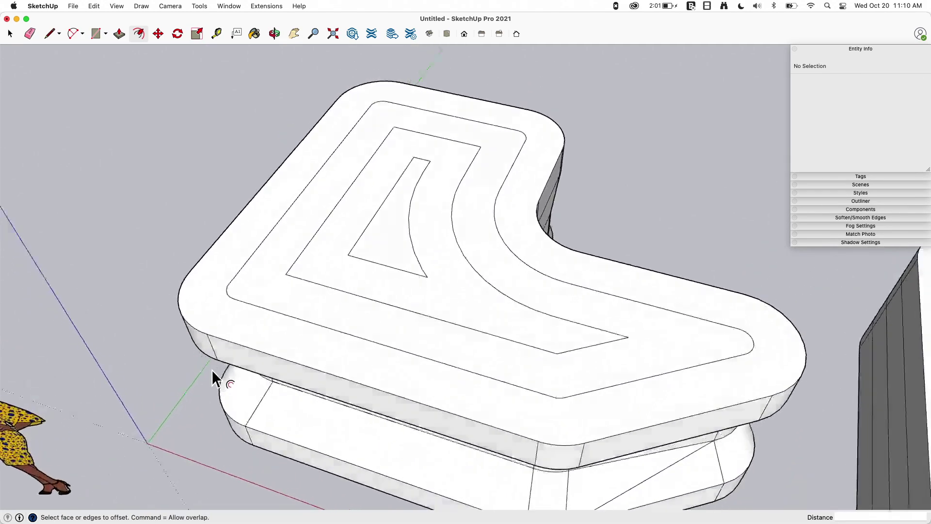
{"action": "middle_click_drag", "start_coordinate": [216, 374], "coordinate": [545, 415]}
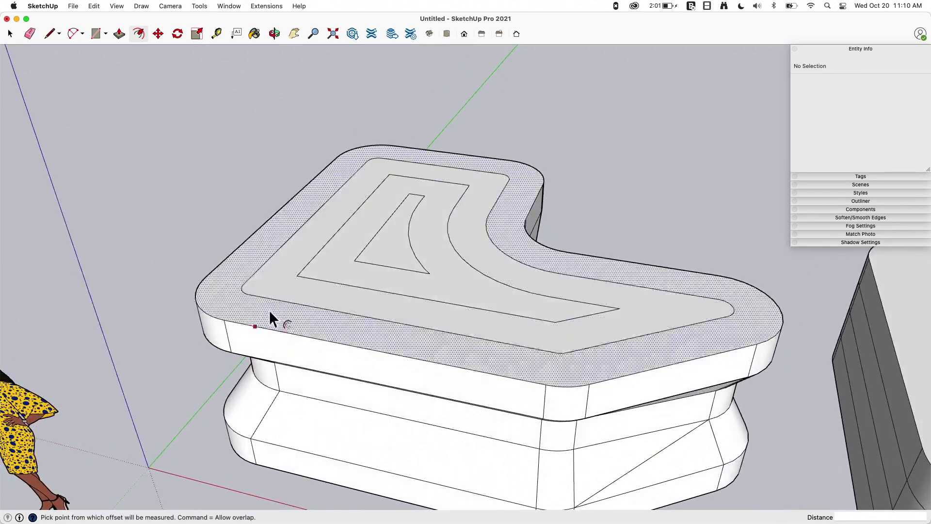
{"action": "left_click", "coordinate": [269, 307]}
{"action": "scroll", "coordinate": [308, 299], "scroll_direction": "down", "scroll_amount": 1}
{"action": "key", "text": "Escape"}
{"action": "scroll", "coordinate": [250, 243], "scroll_direction": "down", "scroll_amount": 1}
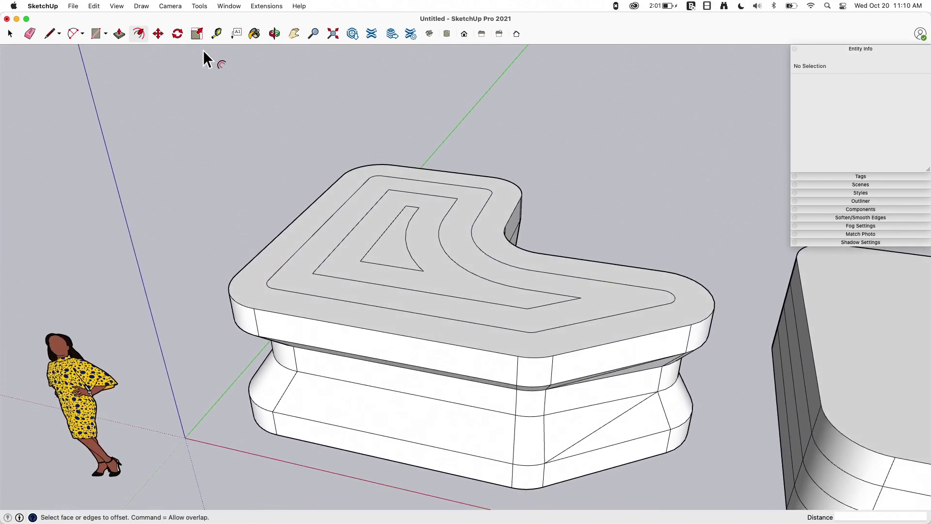
Step: Push/Pull the outermost ring on the original solid's top upward by repeating the last extrusion distance
{"action": "key", "text": "p"}
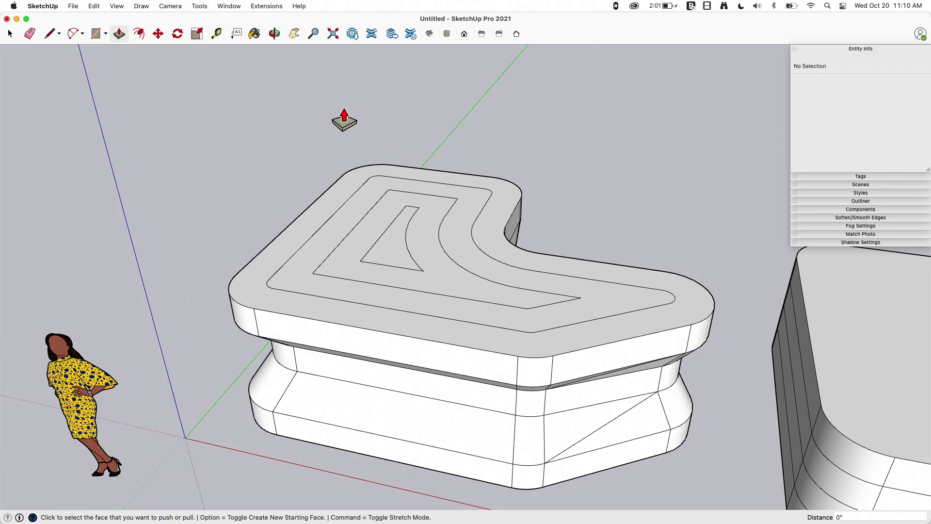
{"action": "middle_click_drag", "start_coordinate": [307, 305], "coordinate": [613, 505]}
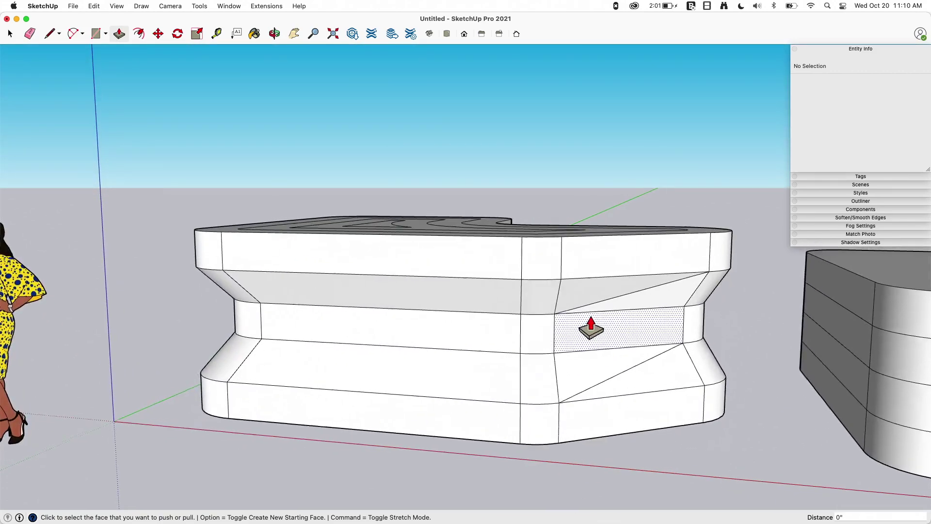
{"action": "middle_click_drag", "start_coordinate": [552, 301], "coordinate": [318, 320]}
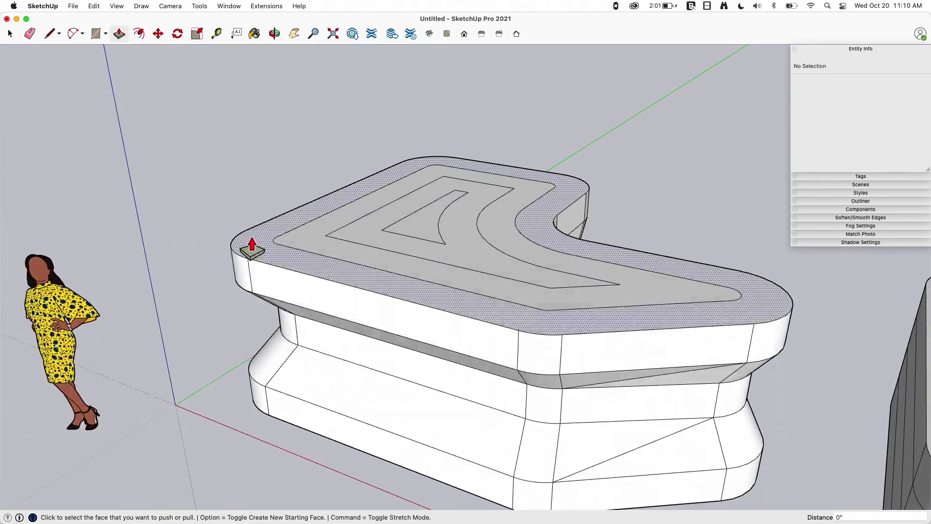
{"action": "middle_click_drag", "start_coordinate": [252, 252], "coordinate": [661, 324]}
{"action": "scroll", "coordinate": [297, 297], "scroll_direction": "down", "scroll_amount": 5}
{"action": "scroll", "coordinate": [812, 332], "scroll_direction": "up", "scroll_amount": 2}
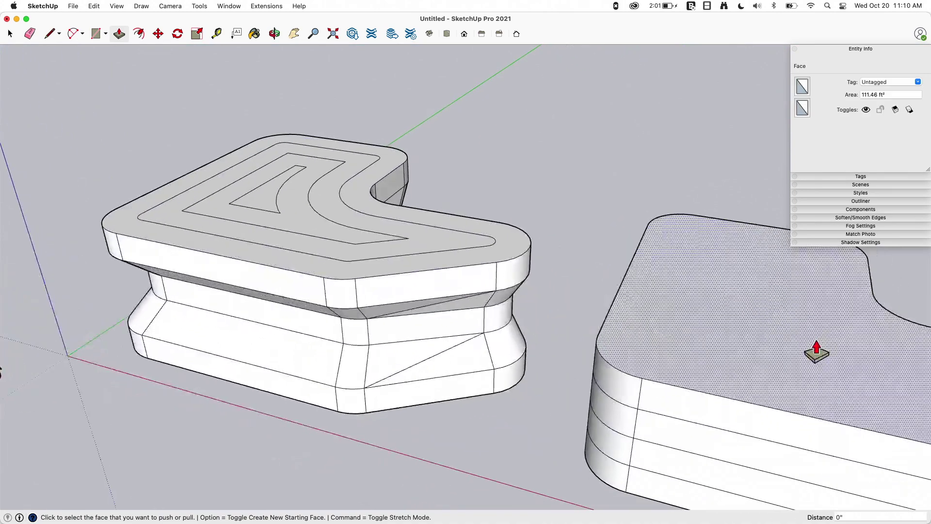
{"action": "scroll", "coordinate": [145, 247], "scroll_direction": "up", "scroll_amount": 3}
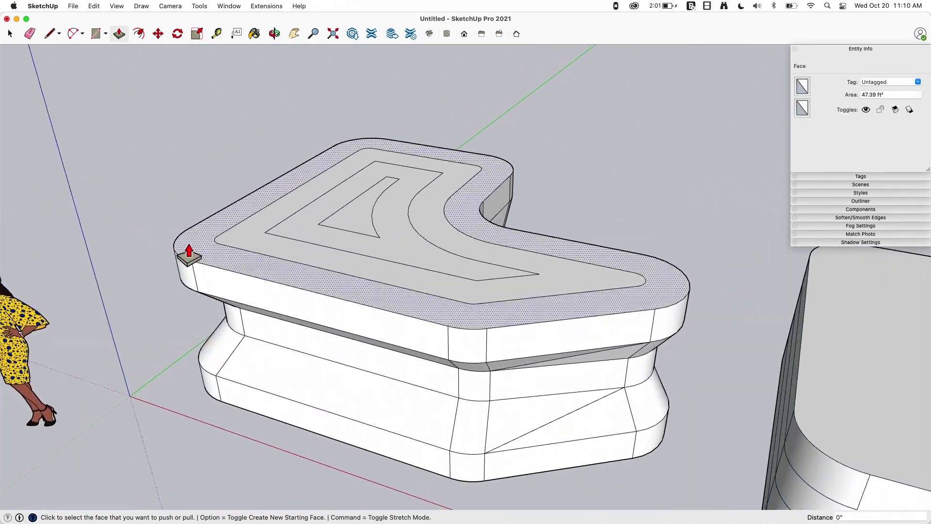
{"action": "double_click", "coordinate": [188, 254]}
{"action": "scroll", "coordinate": [183, 233], "scroll_direction": "up", "scroll_amount": 4}
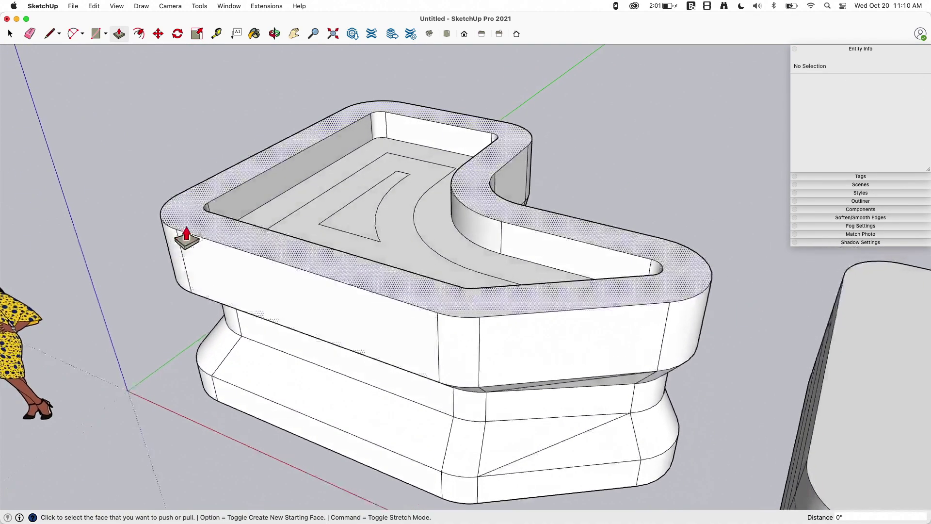
Step: Raise the ring around the small innermost curved face by the same repeated Push/Pull distance
{"action": "double_click", "coordinate": [281, 241]}
{"action": "middle_click_drag", "start_coordinate": [206, 405], "coordinate": [260, 295]}
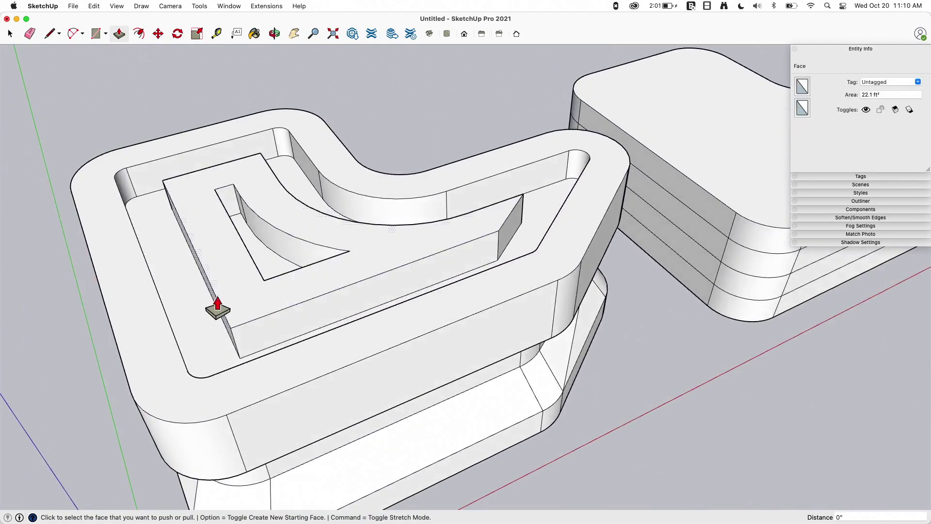
{"action": "middle_click_drag", "start_coordinate": [281, 330], "coordinate": [225, 166]}
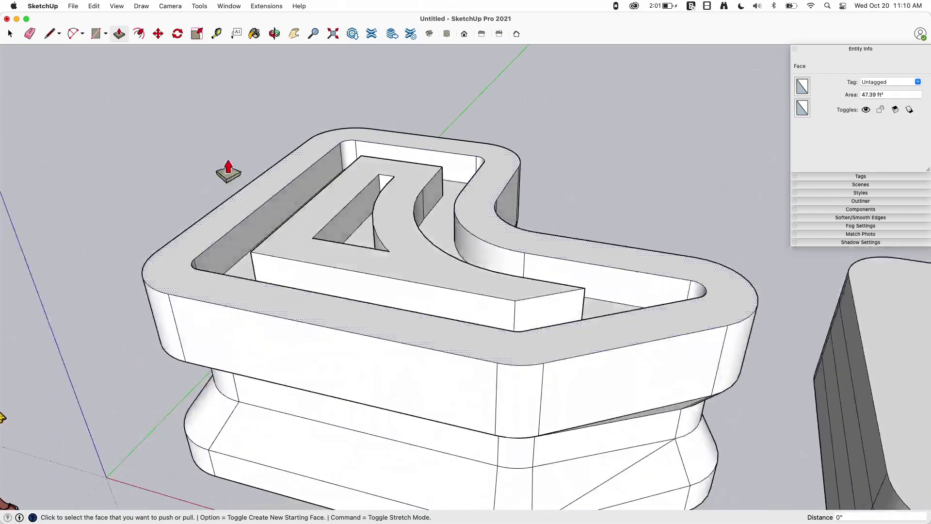
Step: Draw a tangent arc of about 1' 6 1/4" radius across the sharp corner of the raised inner ring's top and select it
{"action": "scroll", "coordinate": [302, 167], "scroll_direction": "up", "scroll_amount": 2}
{"action": "middle_click_drag", "start_coordinate": [374, 207], "coordinate": [84, 72]}
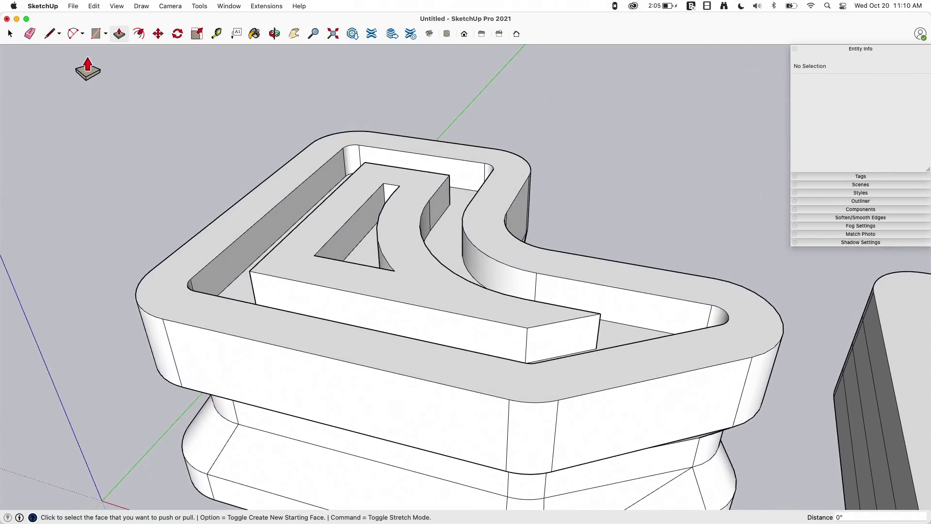
{"action": "left_click", "coordinate": [74, 33]}
{"action": "scroll", "coordinate": [245, 200], "scroll_direction": "up", "scroll_amount": 6}
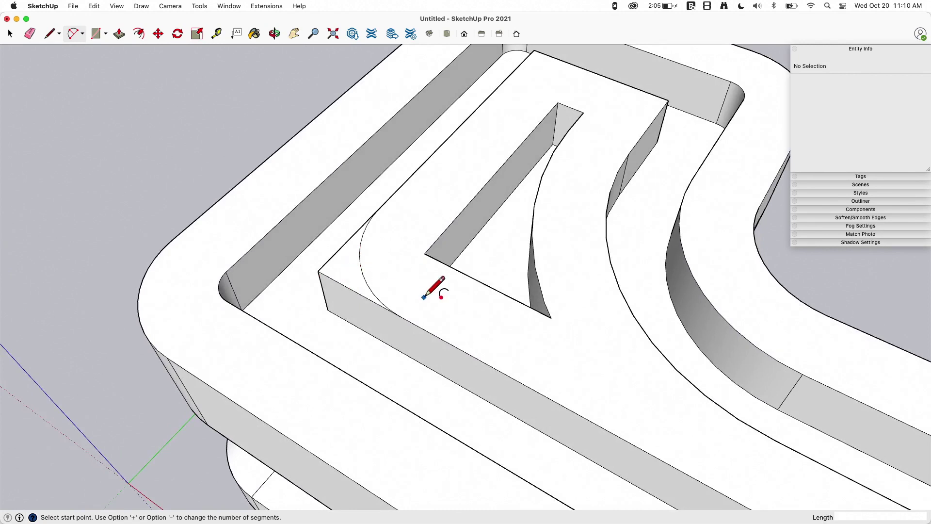
{"action": "middle_click_drag", "start_coordinate": [423, 297], "coordinate": [335, 218]}
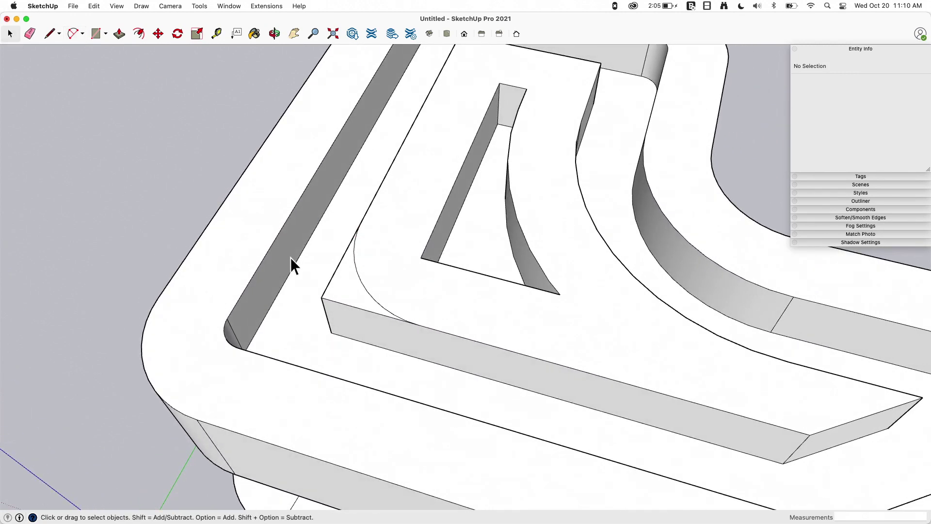
{"action": "left_click", "coordinate": [359, 282]}
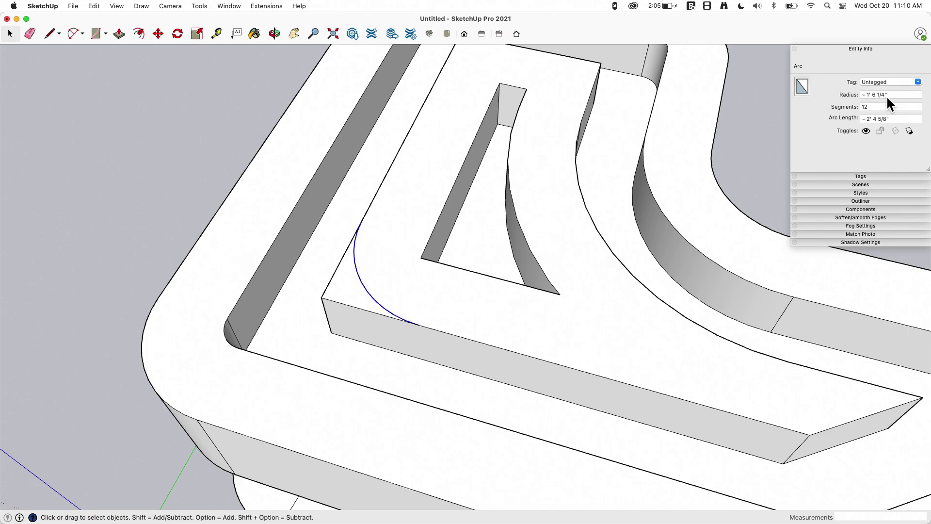
Step: Examine the new corner arc on the inner ring in relation to the whole solid and the neighboring layered solid
{"action": "scroll", "coordinate": [393, 287], "scroll_direction": "down", "scroll_amount": 4}
{"action": "middle_click_drag", "start_coordinate": [393, 286], "coordinate": [466, 269]}
{"action": "scroll", "coordinate": [372, 260], "scroll_direction": "down", "scroll_amount": 5}
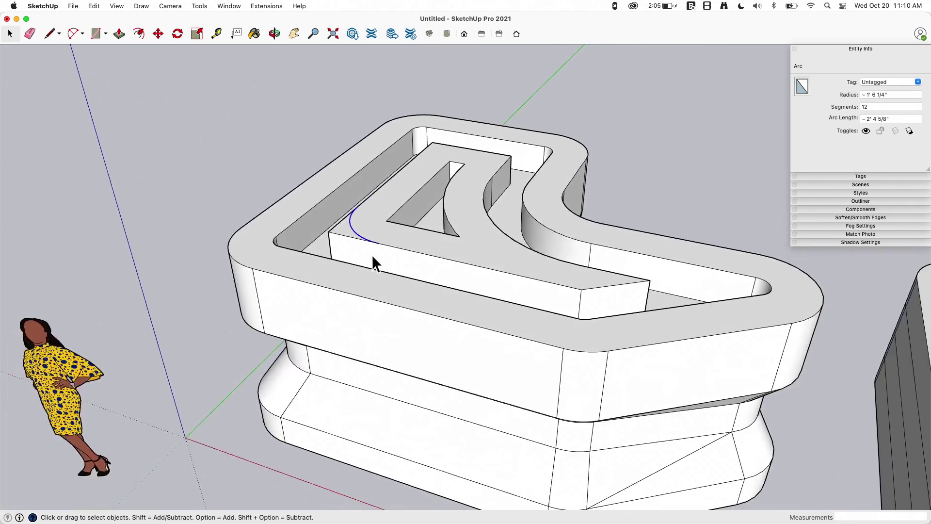
{"action": "middle_click_drag", "start_coordinate": [372, 260], "coordinate": [220, 208]}
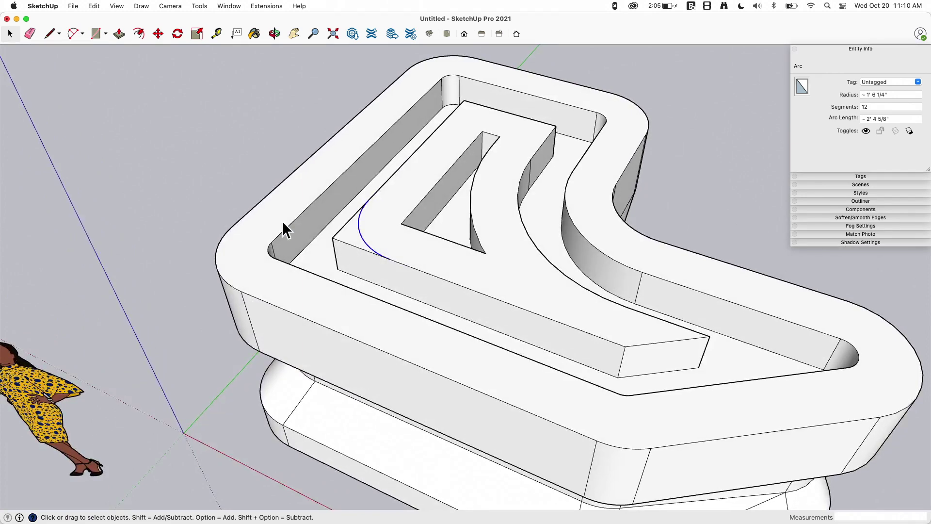
{"action": "scroll", "coordinate": [283, 220], "scroll_direction": "down", "scroll_amount": 1}
{"action": "scroll", "coordinate": [283, 220], "scroll_direction": "down", "scroll_amount": 2}
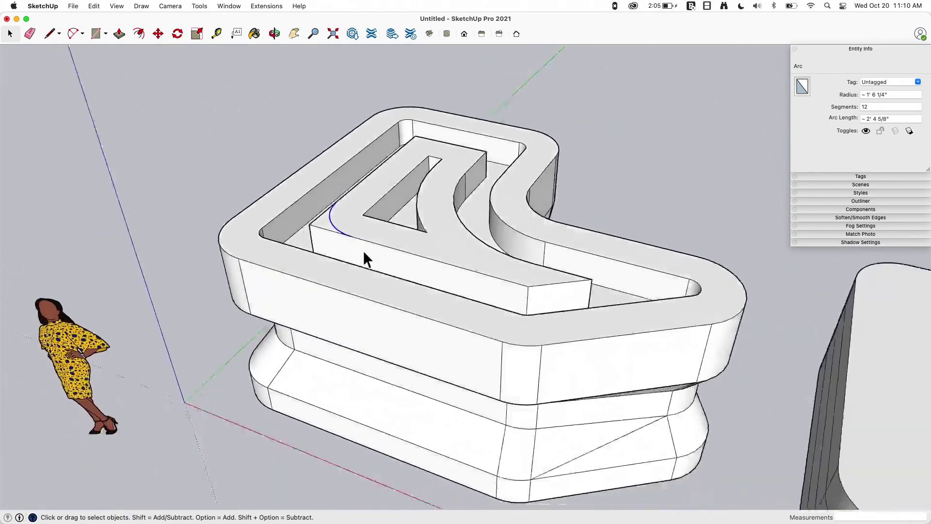
{"action": "middle_click_drag", "start_coordinate": [364, 260], "coordinate": [670, 188]}
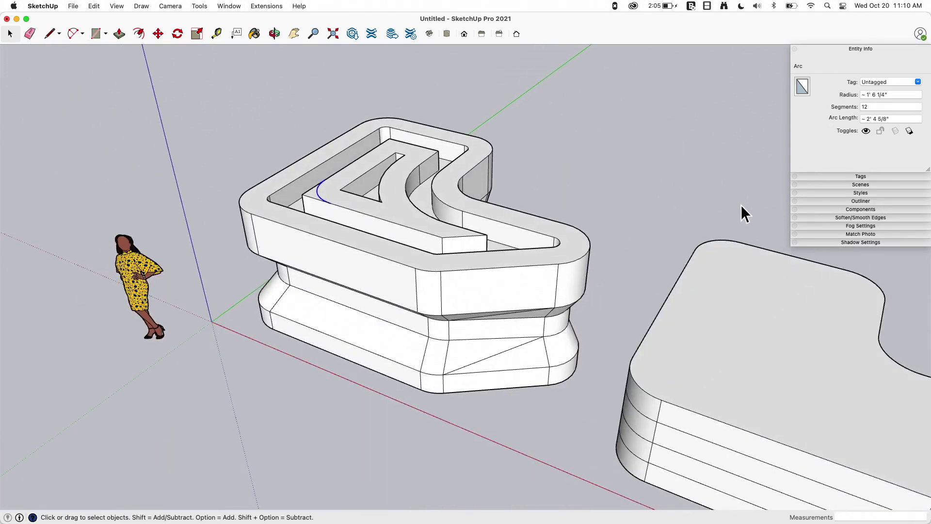
{"action": "scroll", "coordinate": [507, 195], "scroll_direction": "down", "scroll_amount": 3}
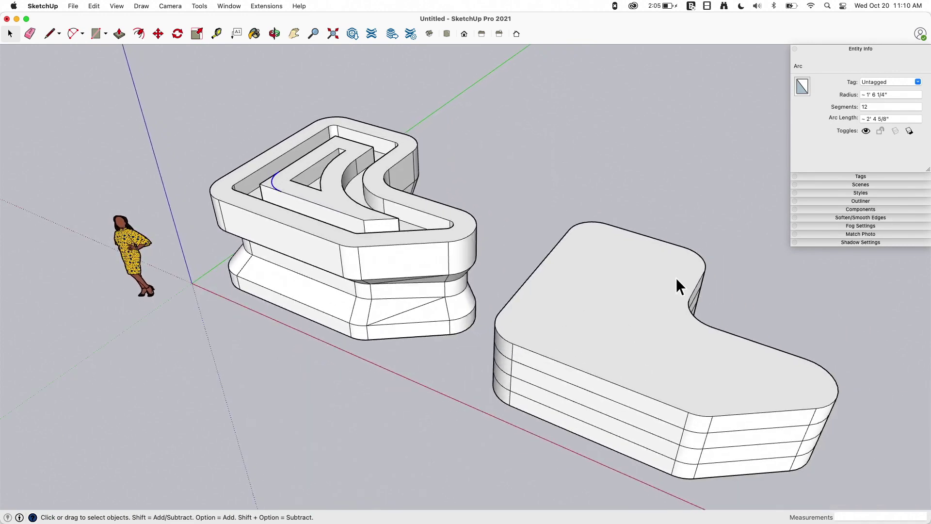
{"action": "middle_click_drag", "start_coordinate": [628, 397], "coordinate": [571, 208]}
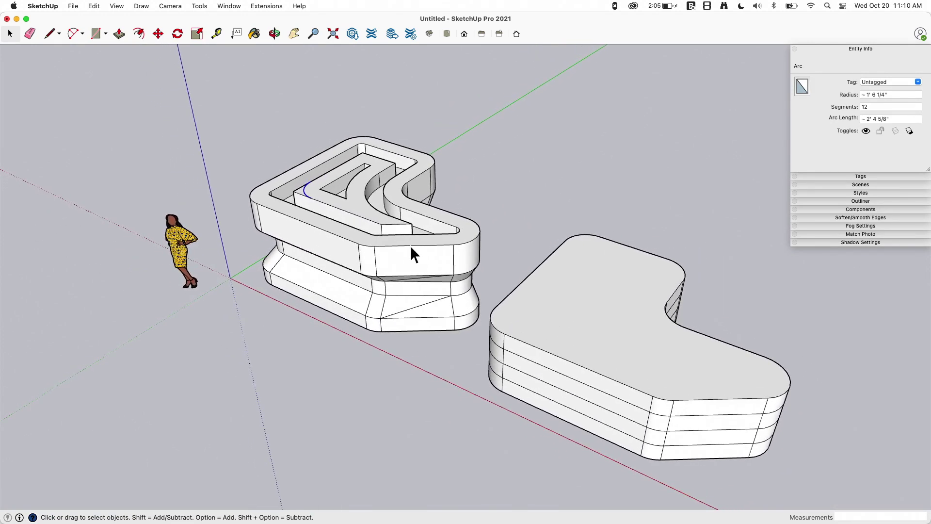
Step: Try to raise the inner ring's top face inside the new arc by repeating the last Push/Pull distance
{"action": "scroll", "coordinate": [412, 249], "scroll_direction": "up", "scroll_amount": 5}
{"action": "scroll", "coordinate": [420, 214], "scroll_direction": "up", "scroll_amount": 6}
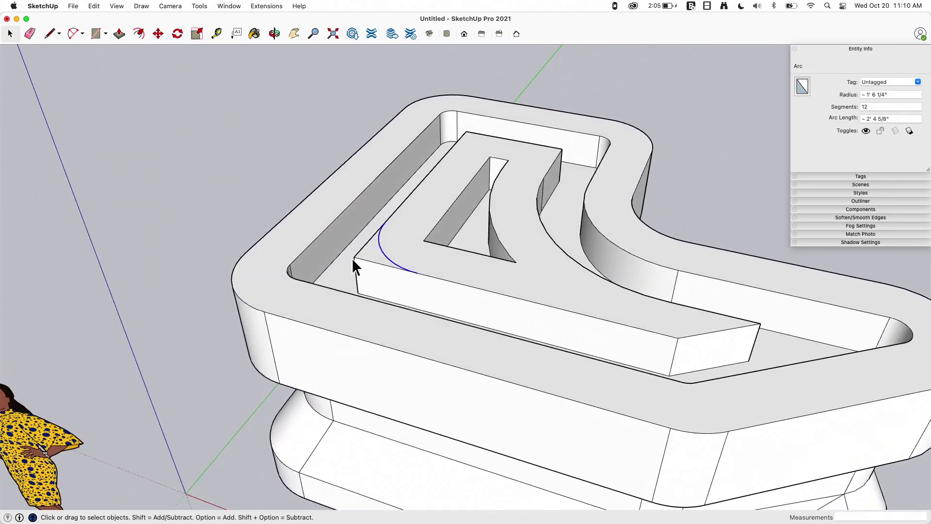
{"action": "middle_click_drag", "start_coordinate": [368, 269], "coordinate": [318, 202]}
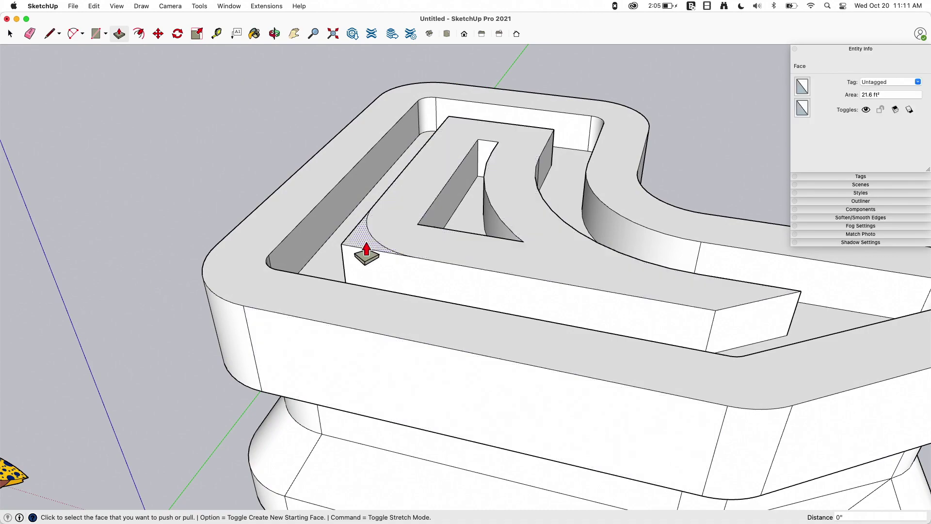
{"action": "left_click", "coordinate": [395, 242]}
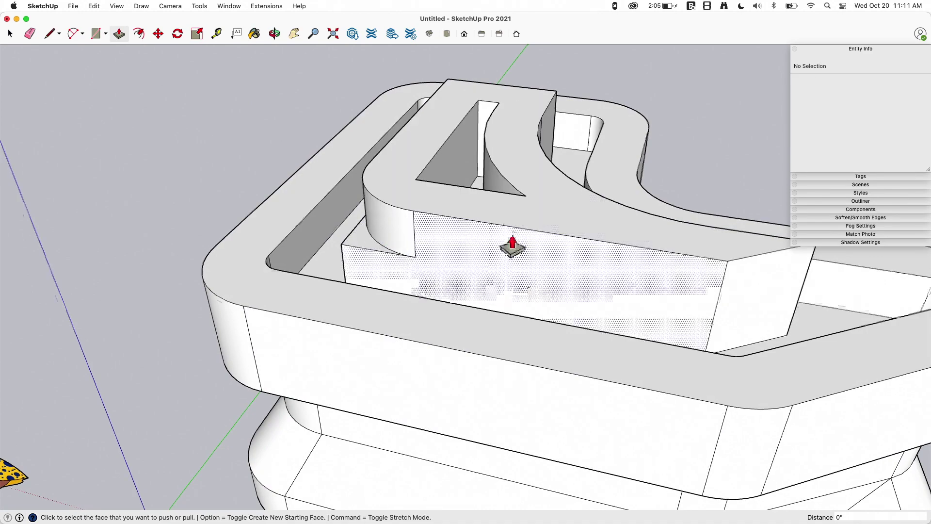
{"action": "middle_click_drag", "start_coordinate": [509, 246], "coordinate": [418, 216]}
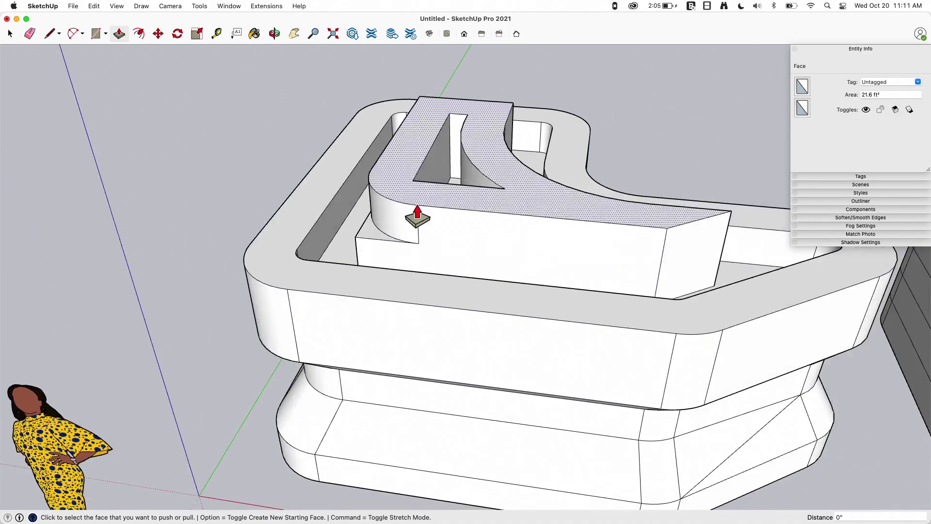
Step: Push the small corner face outside the arc down 1' to the recessed floor to round the ring's corner
{"action": "scroll", "coordinate": [366, 239], "scroll_direction": "up", "scroll_amount": 5}
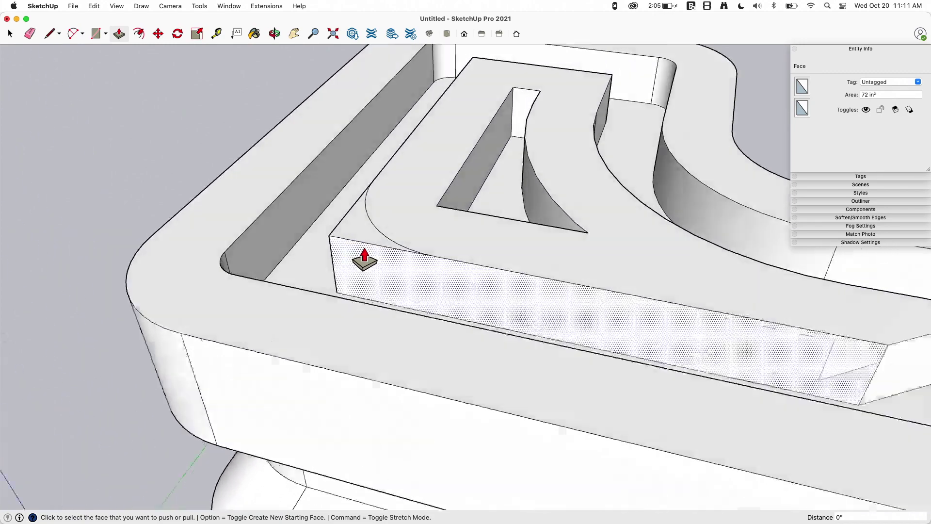
{"action": "scroll", "coordinate": [364, 257], "scroll_direction": "up", "scroll_amount": 3}
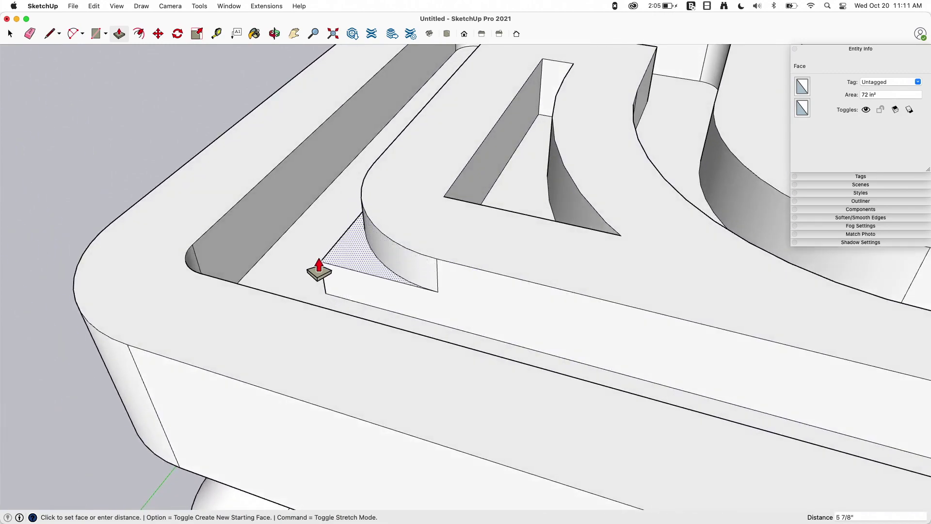
{"action": "left_click", "coordinate": [334, 260]}
{"action": "scroll", "coordinate": [339, 257], "scroll_direction": "down", "scroll_amount": 6}
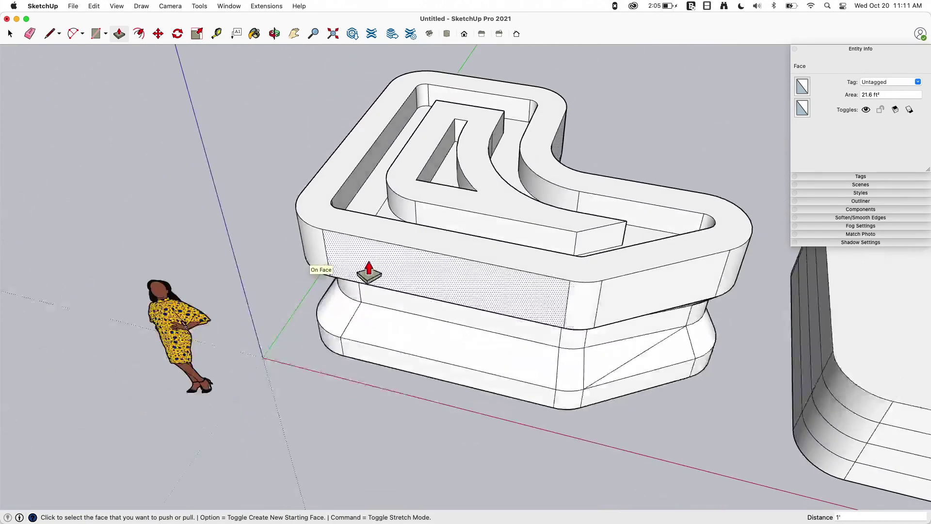
Step: Try to push the layered solid's top face down by one layer
{"action": "scroll", "coordinate": [369, 269], "scroll_direction": "down", "scroll_amount": 8}
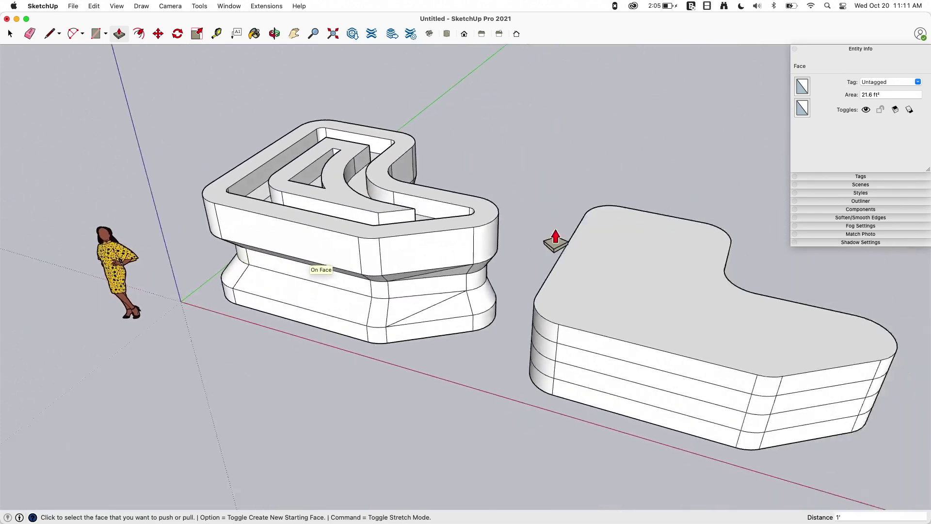
{"action": "scroll", "coordinate": [557, 272], "scroll_direction": "down", "scroll_amount": 3}
{"action": "left_click", "coordinate": [557, 278]}
{"action": "left_click", "coordinate": [663, 410]}
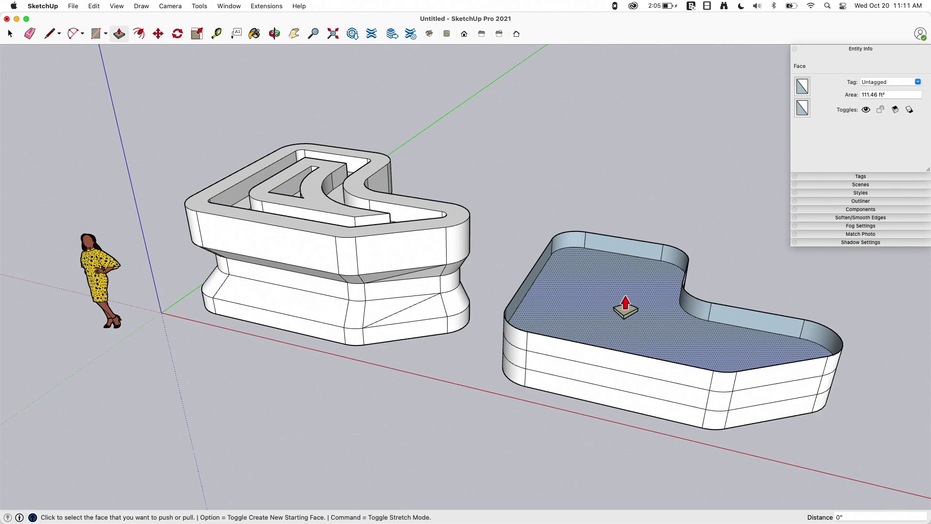
{"action": "left_click_drag", "start_coordinate": [626, 304], "coordinate": [621, 272]}
Step: Push/Pull the small triangular face beside the ring's rounded corner upward 6", to the midpoint of the ring's height
{"action": "scroll", "coordinate": [233, 133], "scroll_direction": "up", "scroll_amount": 10}
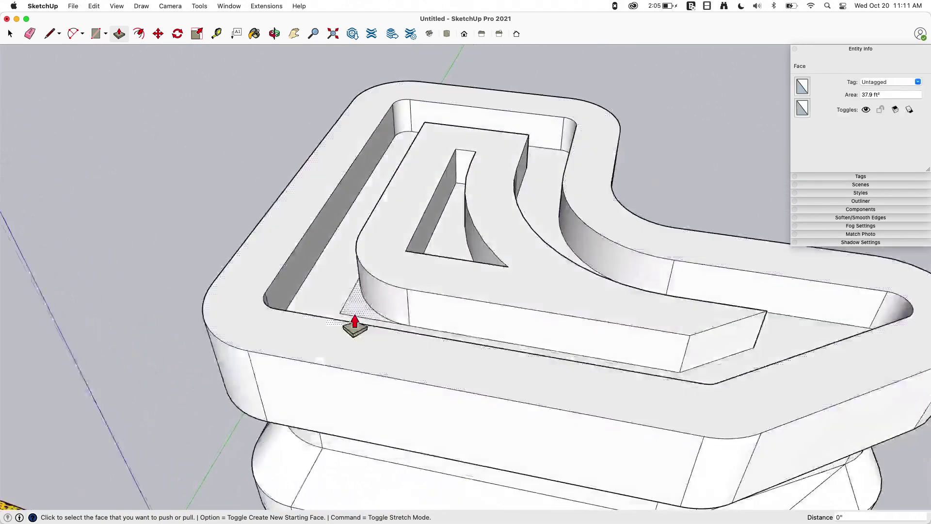
{"action": "left_click", "coordinate": [357, 321]}
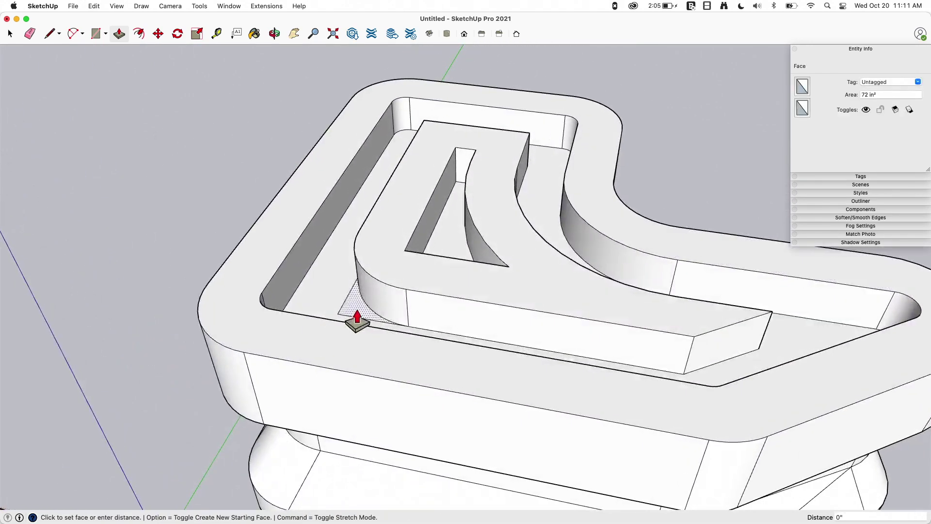
{"action": "left_click", "coordinate": [409, 318]}
Step: Stack four 6" layers on the layered solid's top face by repeating the last Push/Pull distance
{"action": "scroll", "coordinate": [686, 322], "scroll_direction": "down", "scroll_amount": 8}
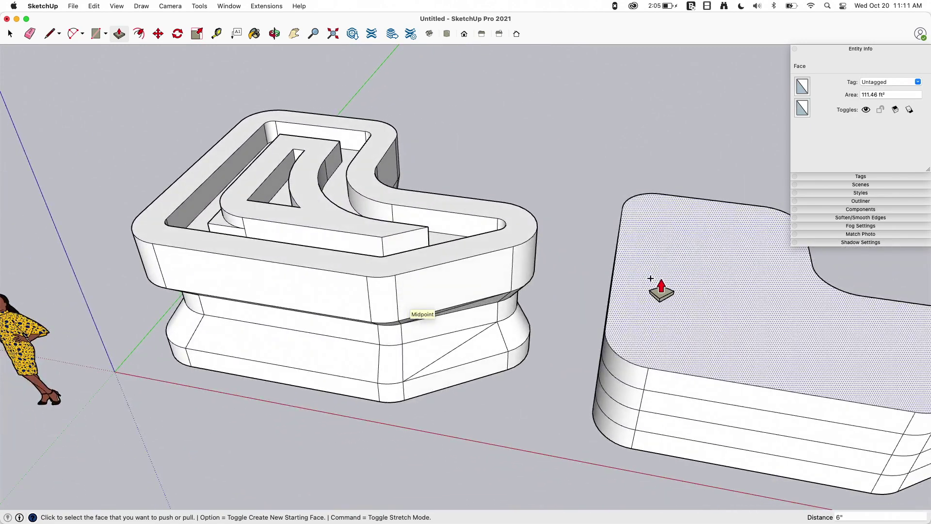
{"action": "scroll", "coordinate": [645, 276], "scroll_direction": "up", "scroll_amount": 5}
{"action": "middle_click_drag", "start_coordinate": [675, 380], "coordinate": [509, 274]}
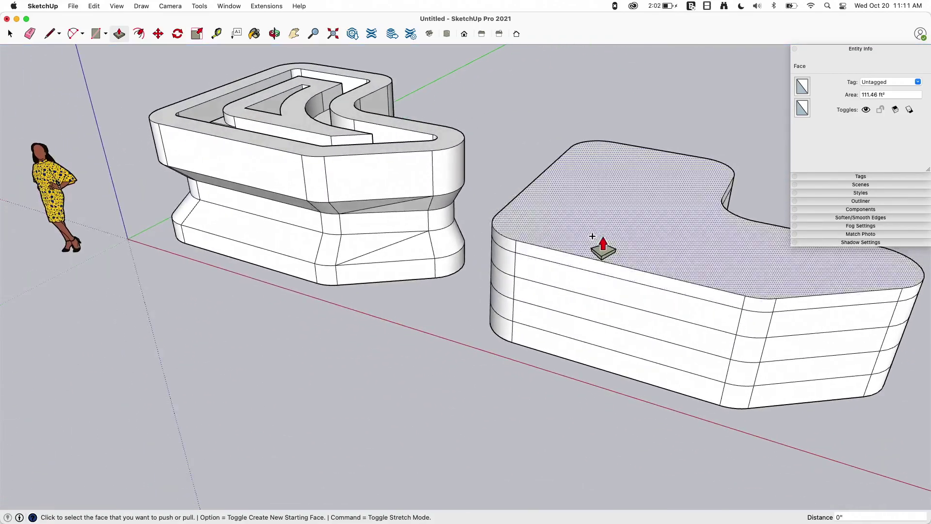
{"action": "double_click", "coordinate": [593, 236]}
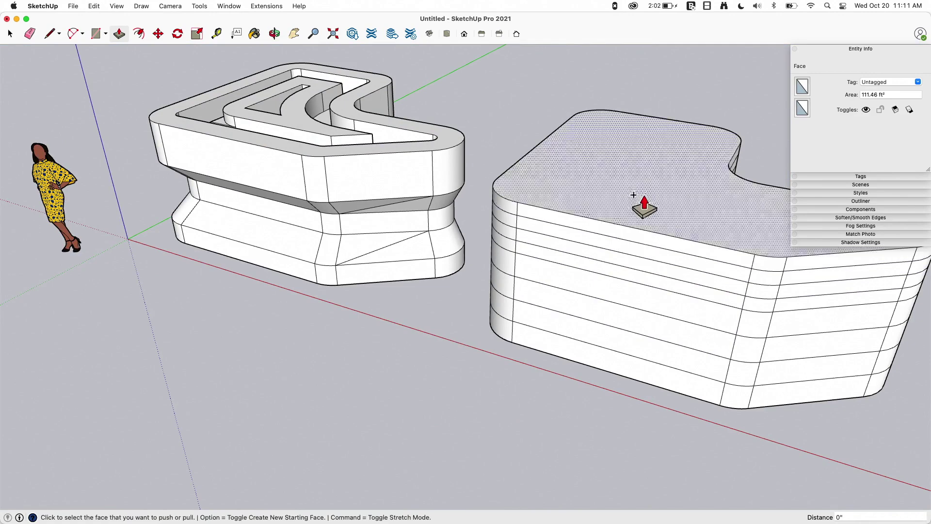
{"action": "middle_click_drag", "start_coordinate": [640, 203], "coordinate": [697, 211]}
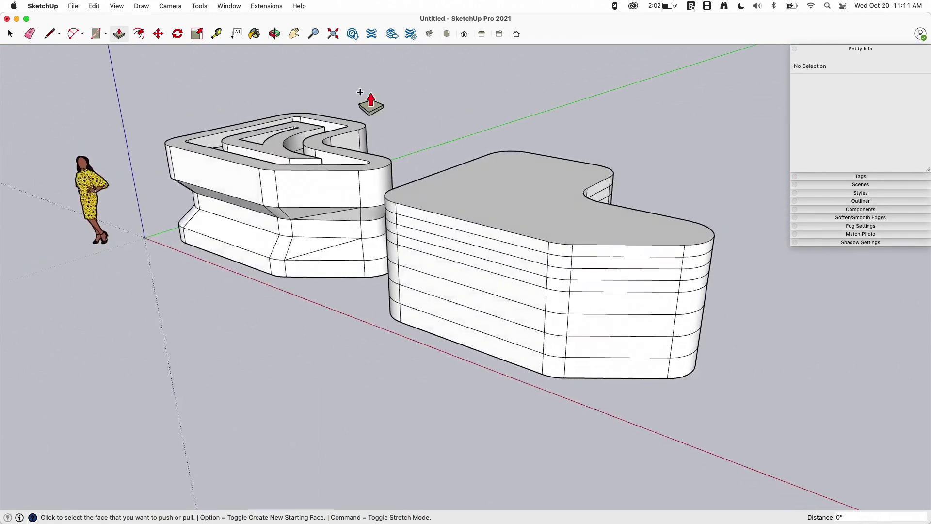
Step: Try another Push/Pull on the layered solid's top face
{"action": "left_click", "coordinate": [95, 33]}
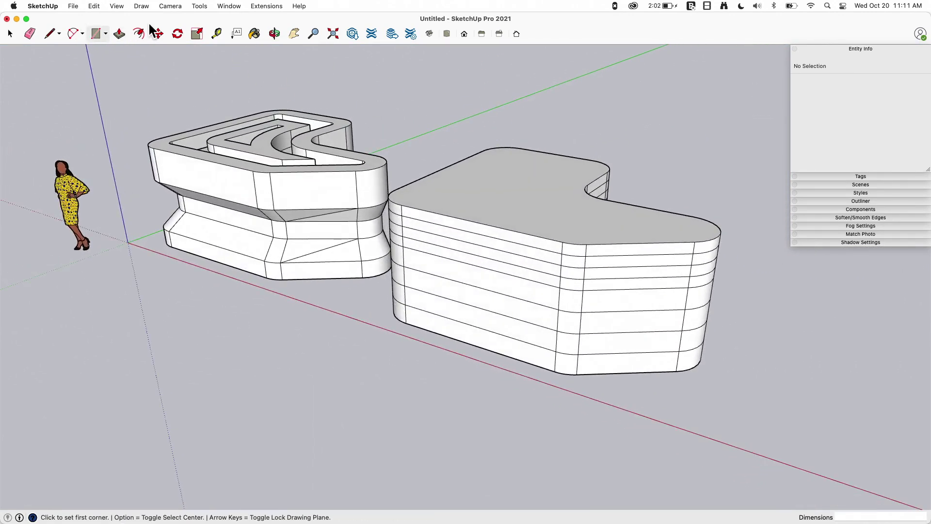
{"action": "left_click", "coordinate": [118, 34]}
{"action": "left_click", "coordinate": [509, 225]}
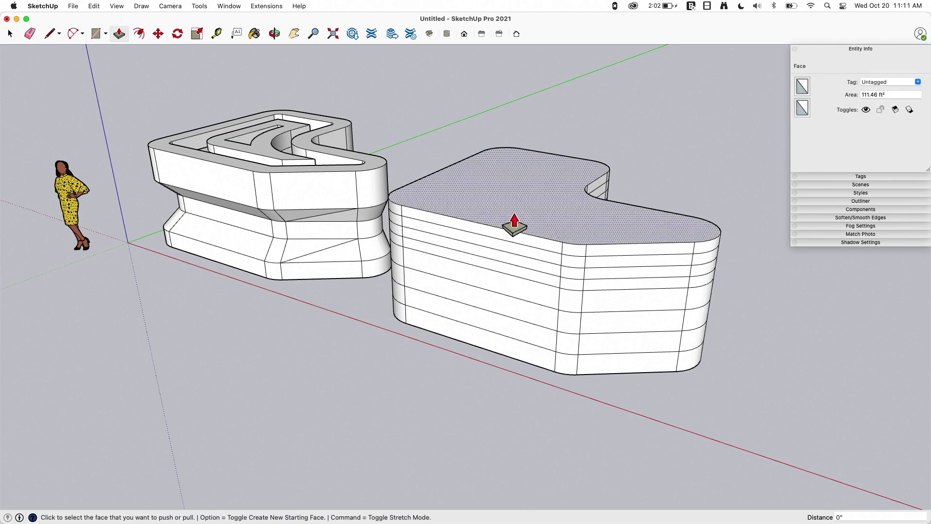
{"action": "left_click", "coordinate": [503, 219]}
{"action": "left_click", "coordinate": [652, 231]}
{"action": "key", "text": "super+z"}
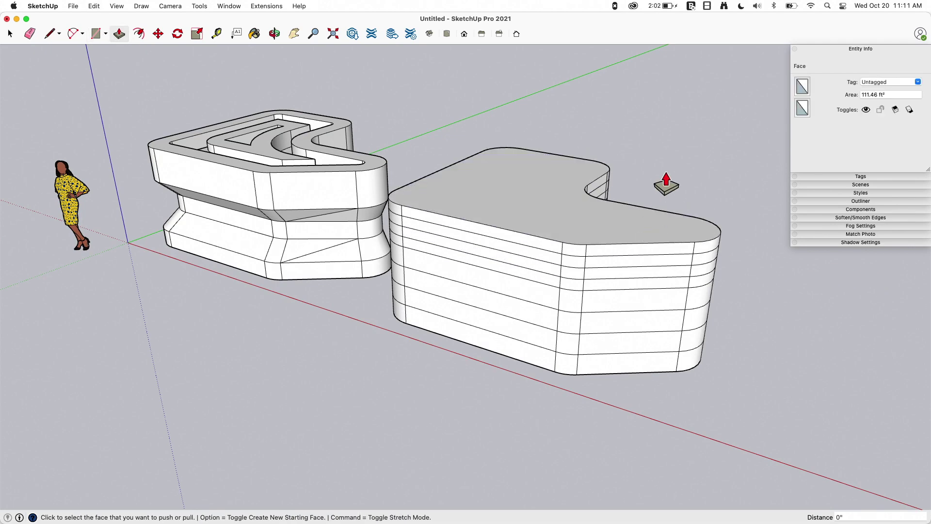
{"action": "scroll", "coordinate": [679, 155], "scroll_direction": "up", "scroll_amount": 3}
{"action": "key", "text": "space"}
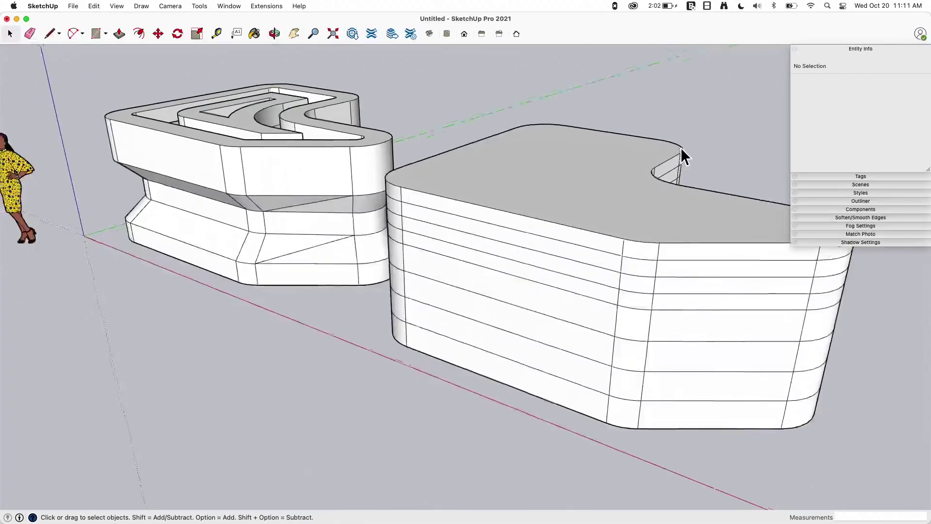
{"action": "scroll", "coordinate": [681, 147], "scroll_direction": "down", "scroll_amount": 3}
{"action": "scroll", "coordinate": [671, 132], "scroll_direction": "up", "scroll_amount": 2}
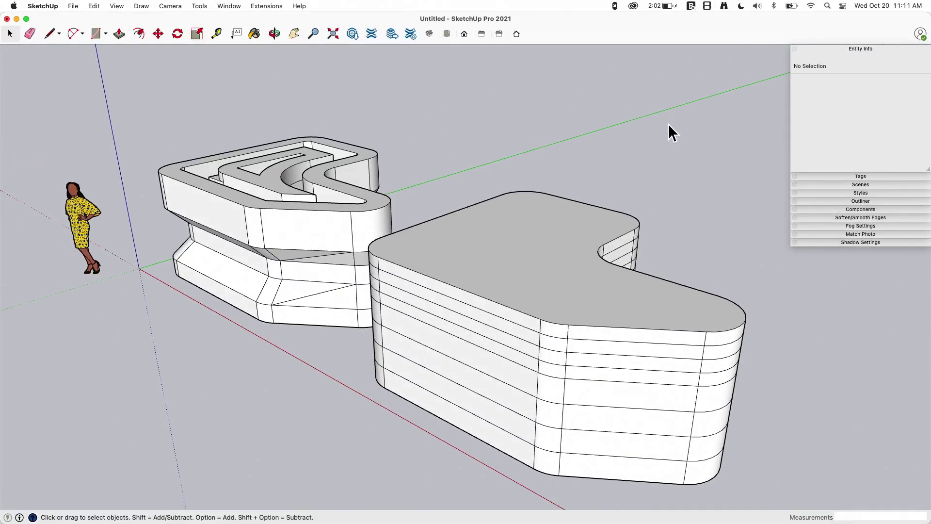